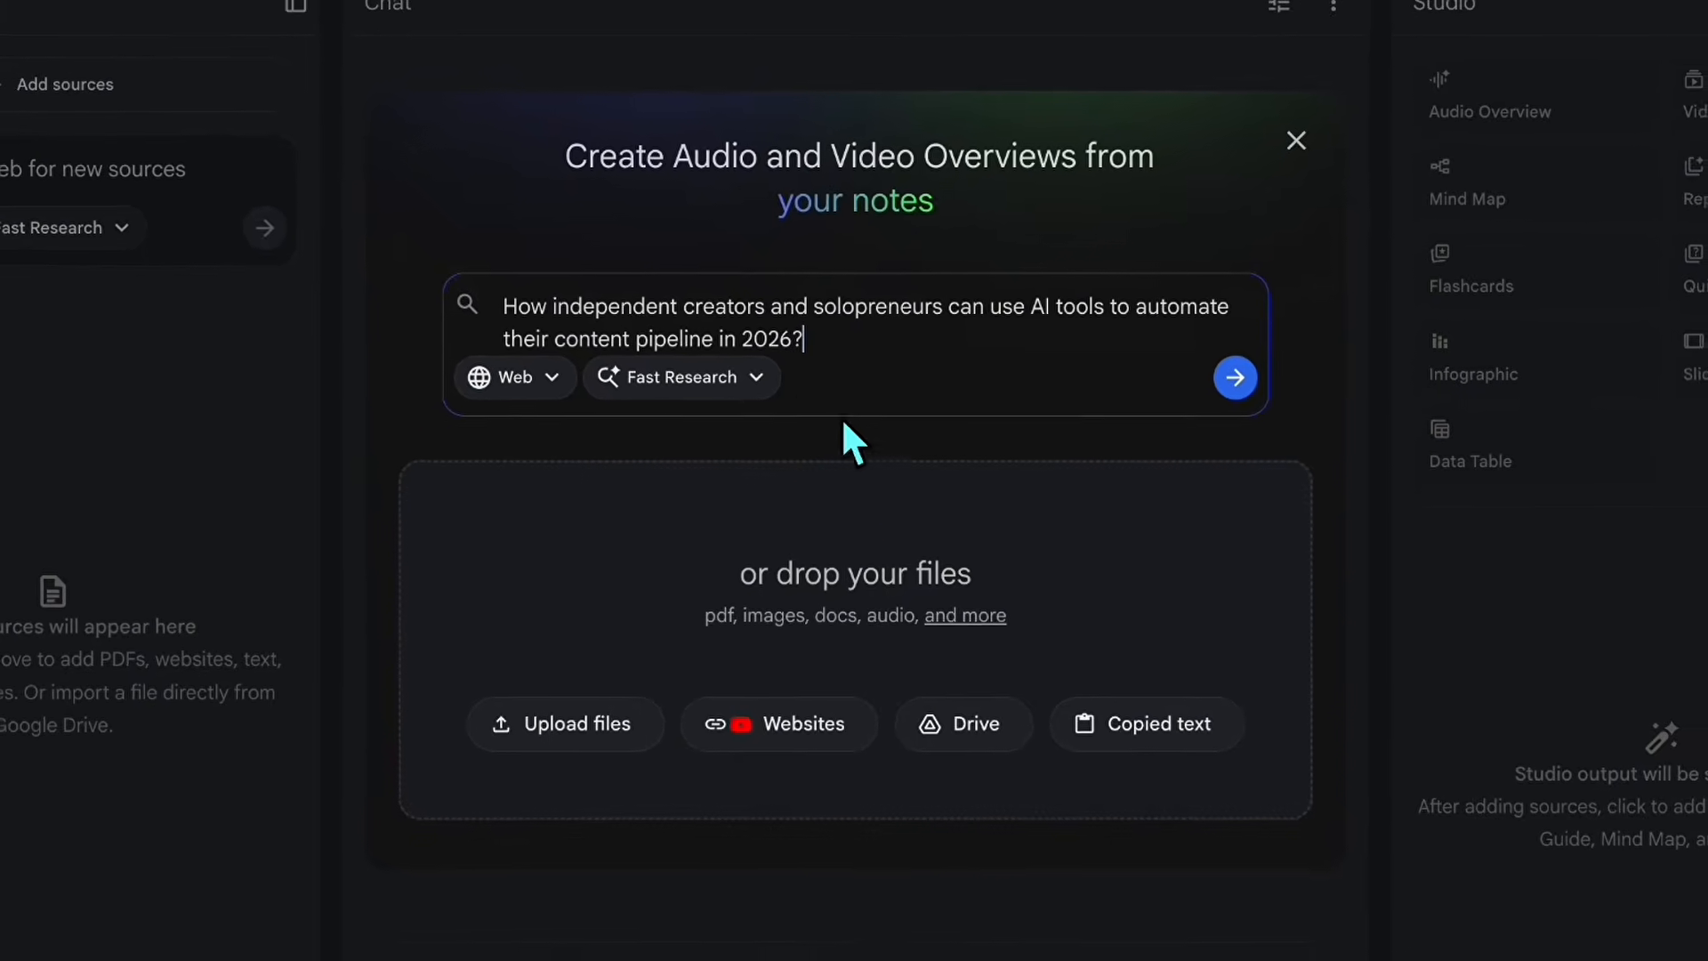
# - Run Deep Research on the entered content-pipeline automation question and open the list of sources cited in the report
pyautogui.click(767, 390)
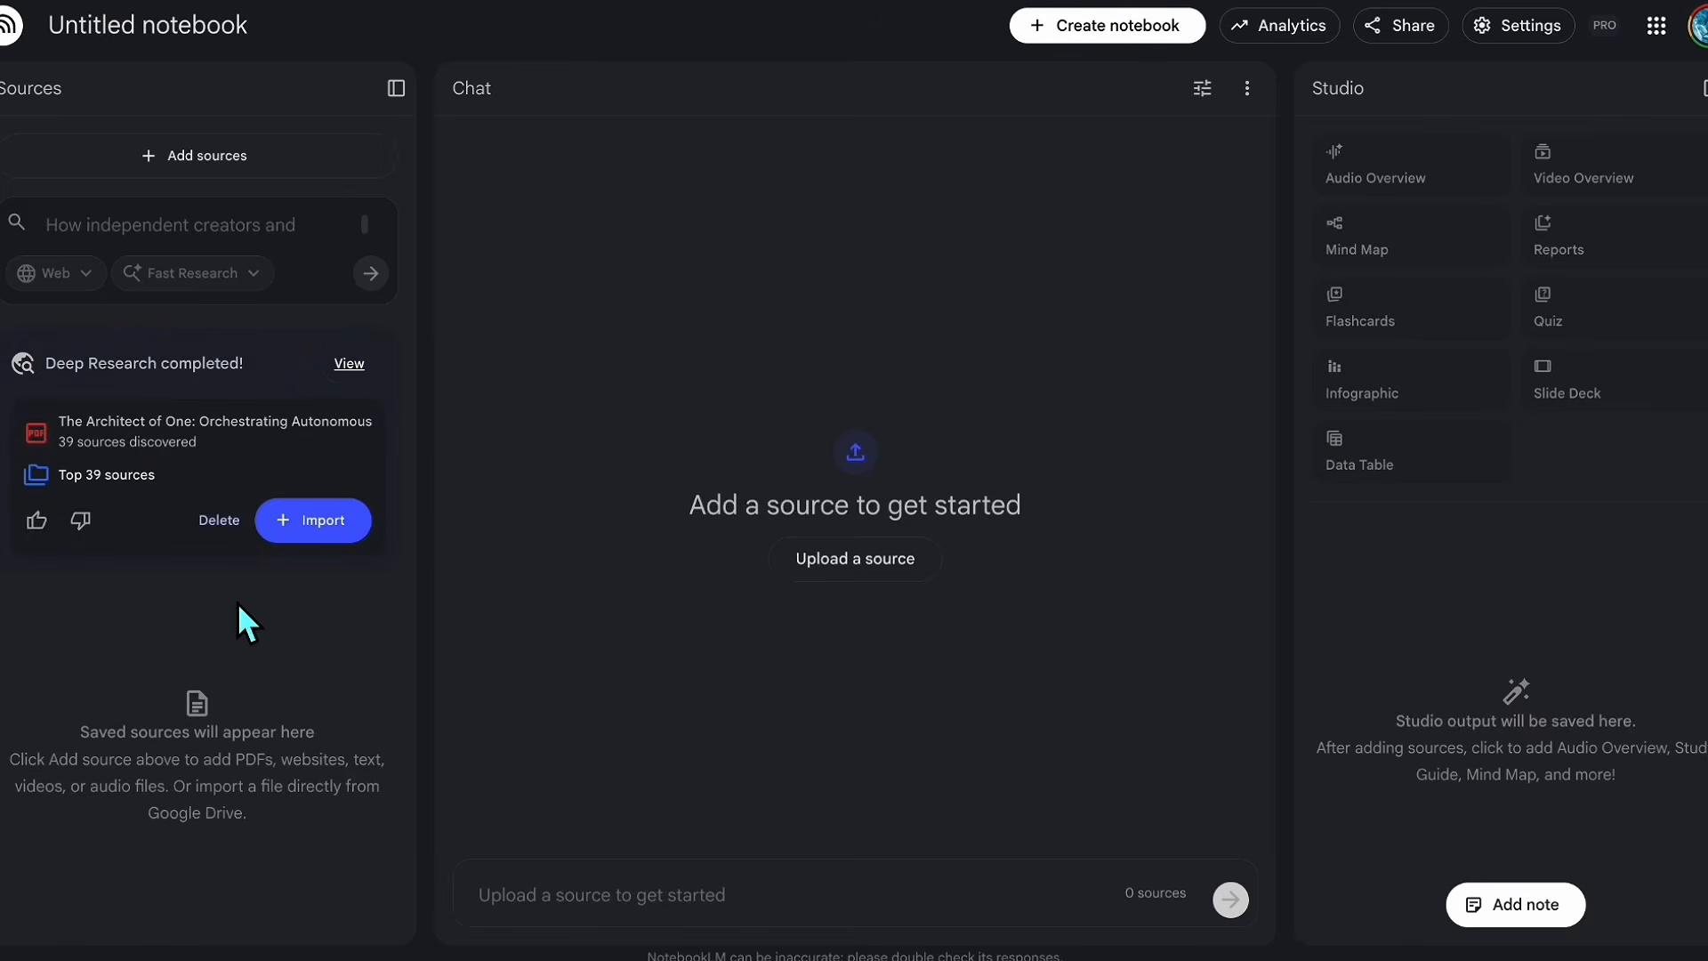
pyautogui.click(105, 477)
pyautogui.scroll(-5, 495, 712)
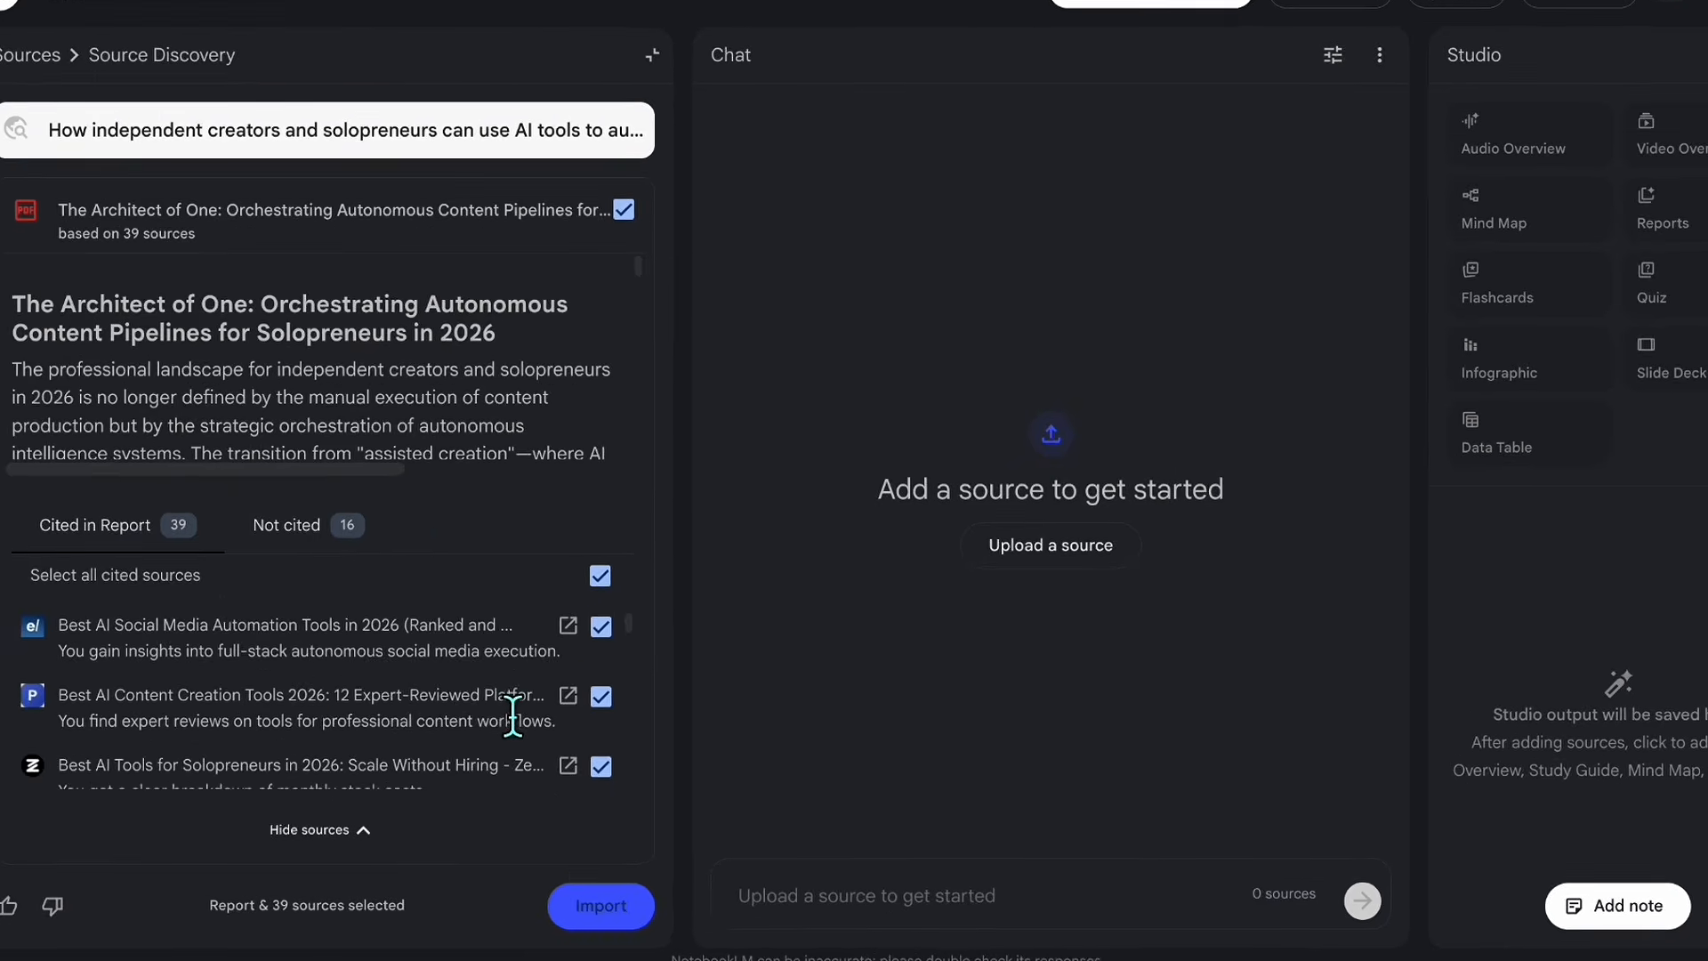
pyautogui.scroll(-3, 513, 715)
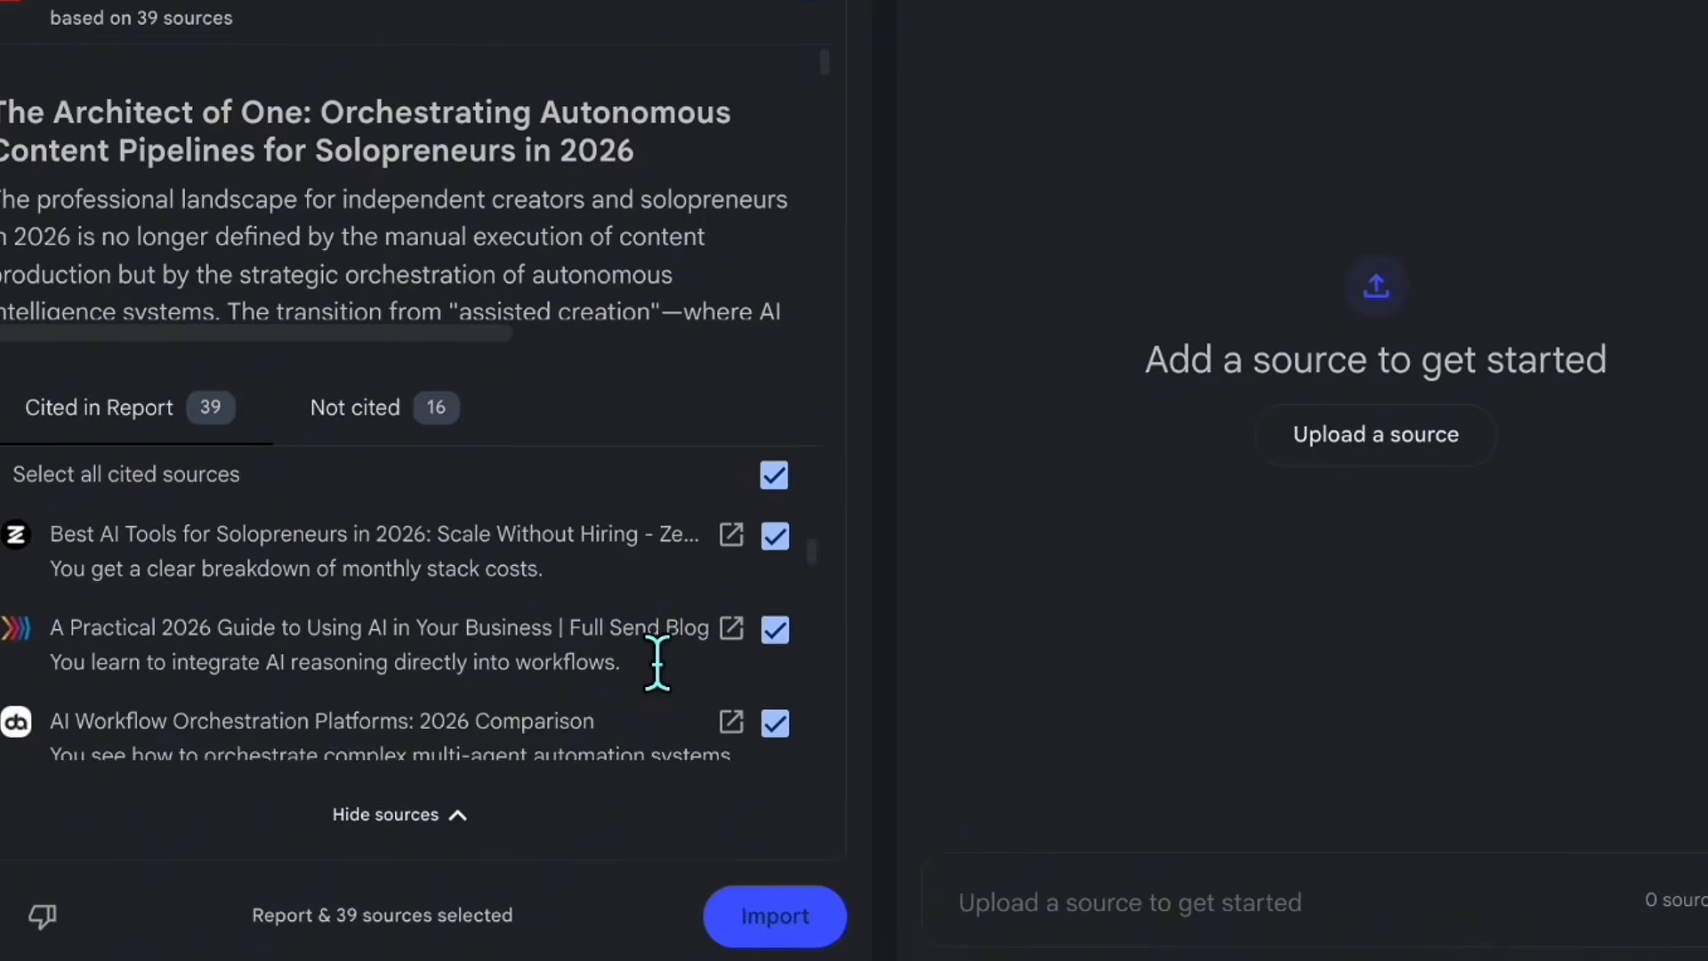
pyautogui.scroll(1, 643, 665)
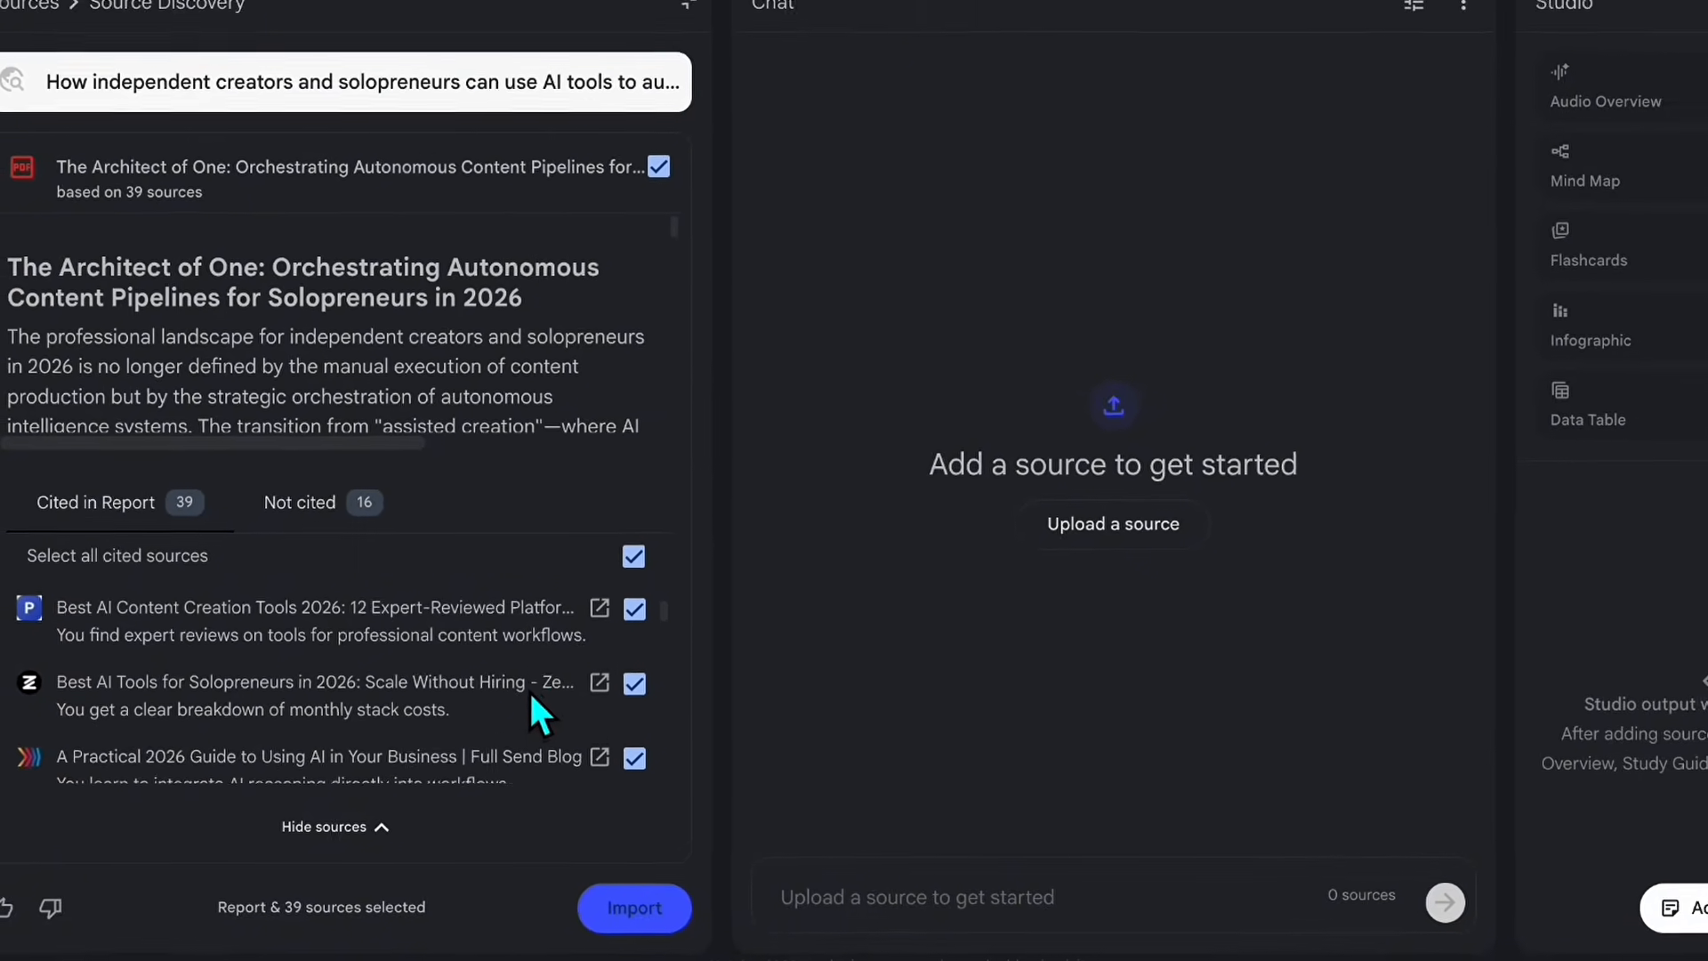
# - Exclude the cited sources "Best AI Tools for Solopreneurs in 2026", "Best Video Generation AI Models in 2026 - Pinggy" and "The 18 best AI video generators in 2026 - Zapier"
pyautogui.click(634, 685)
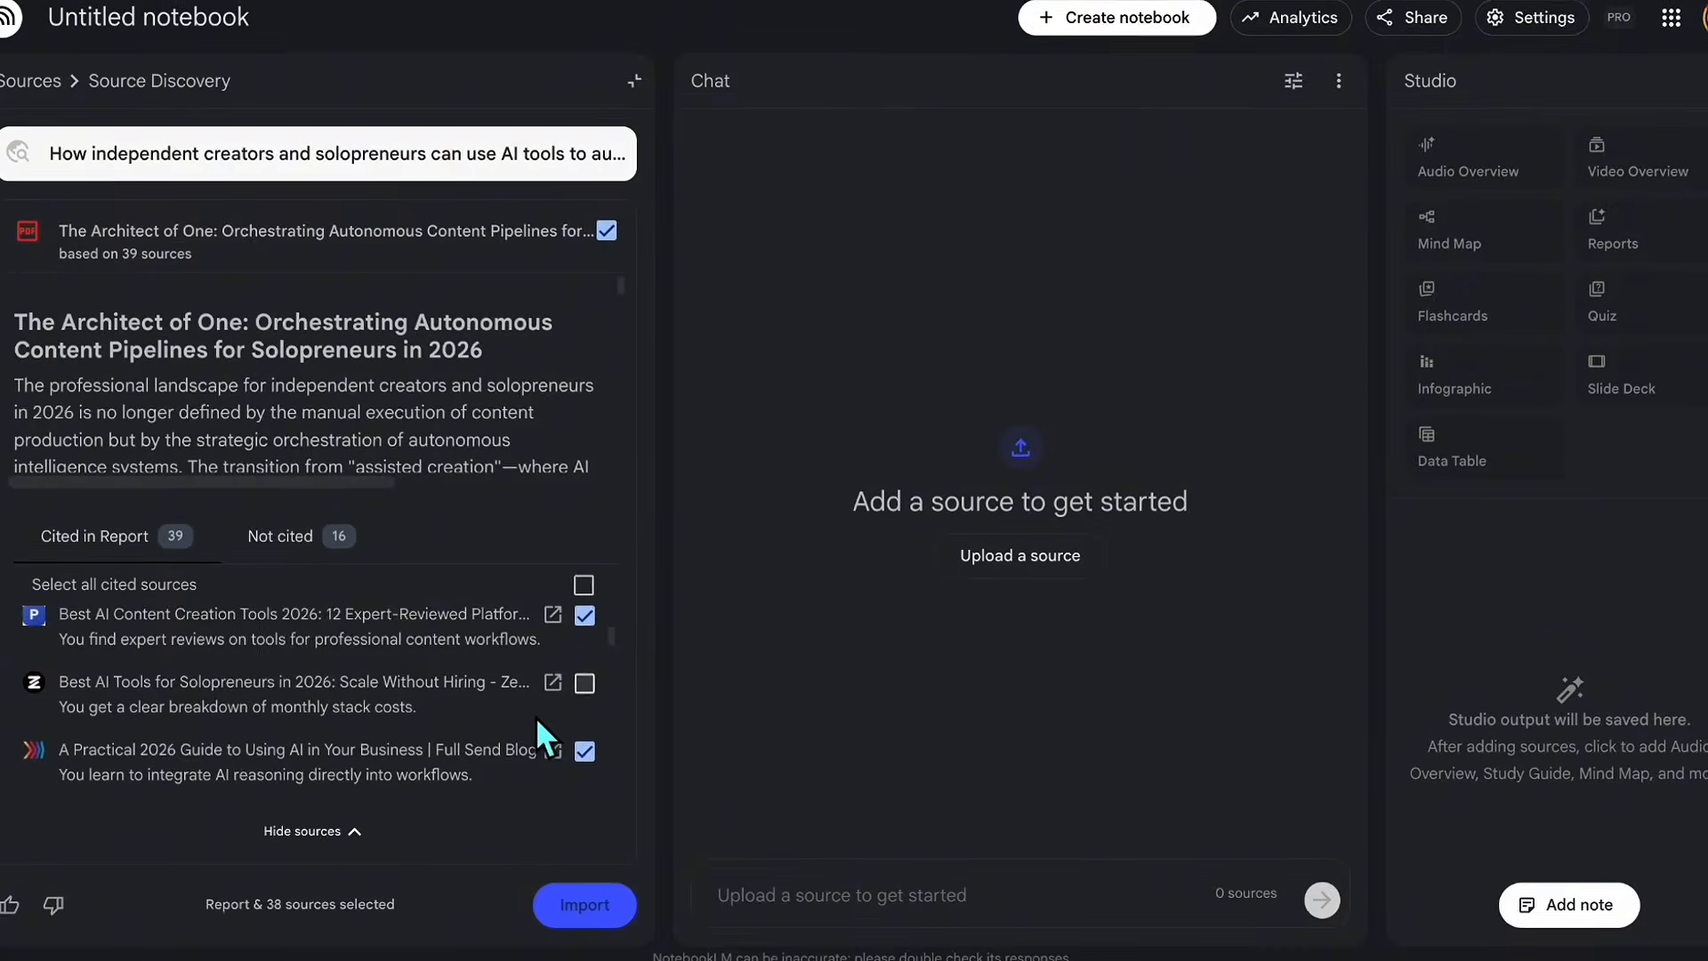
pyautogui.scroll(-3, 543, 716)
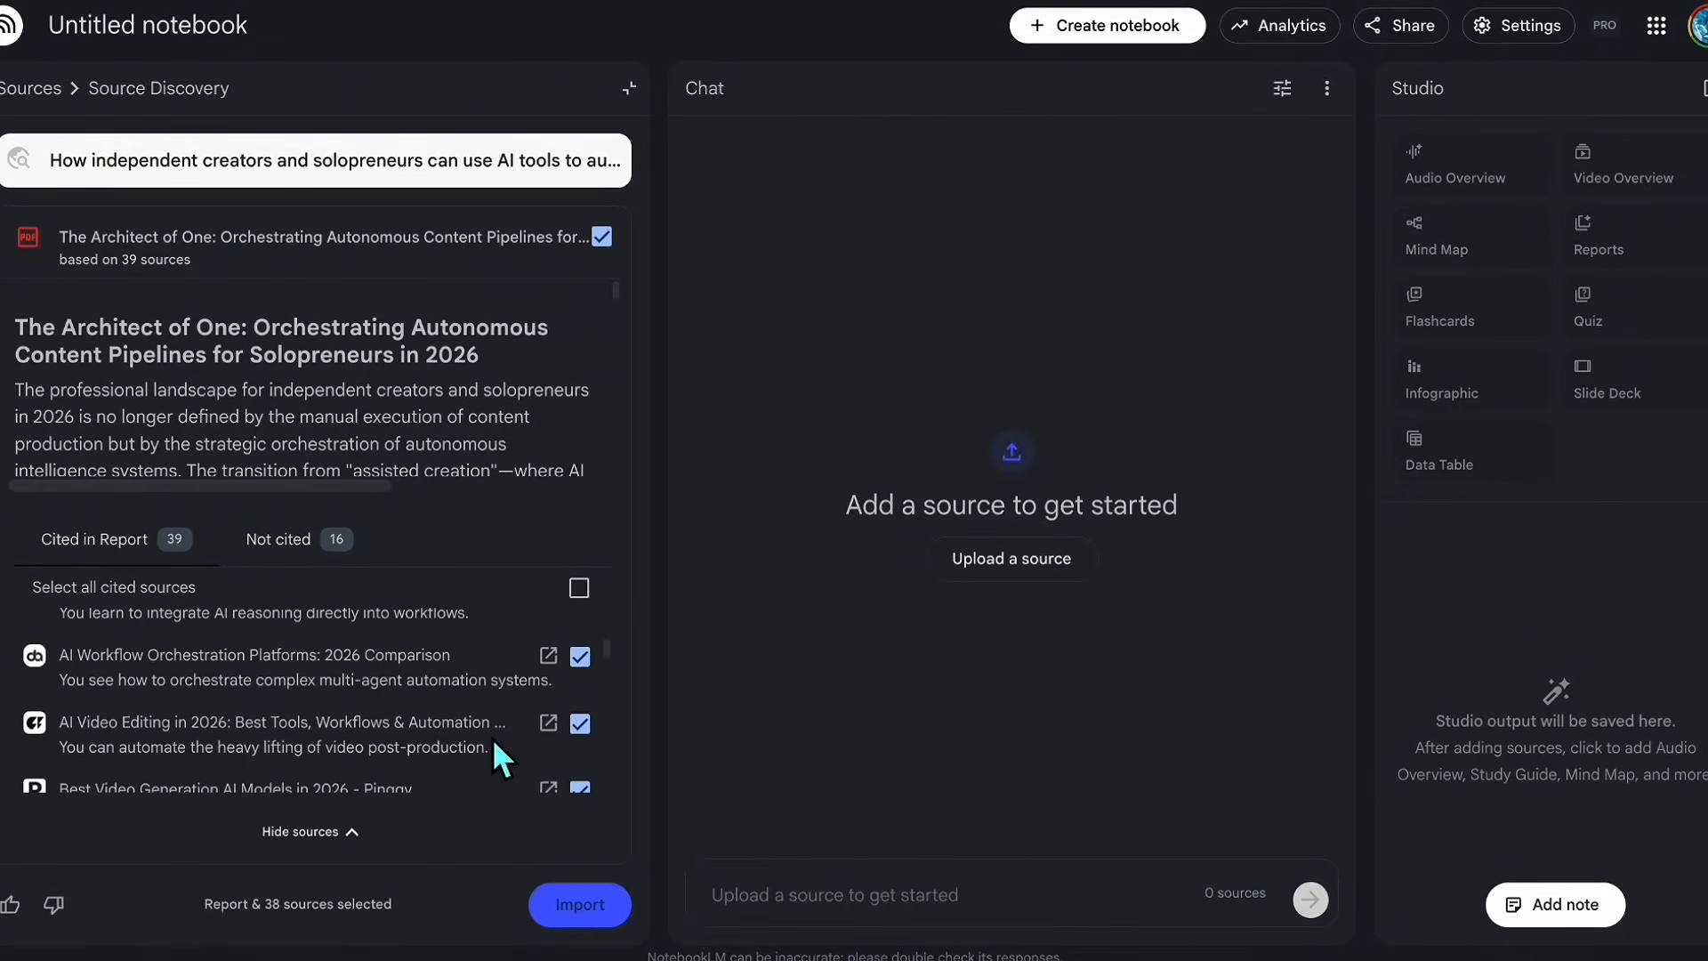
pyautogui.scroll(-2, 492, 738)
pyautogui.click(586, 719)
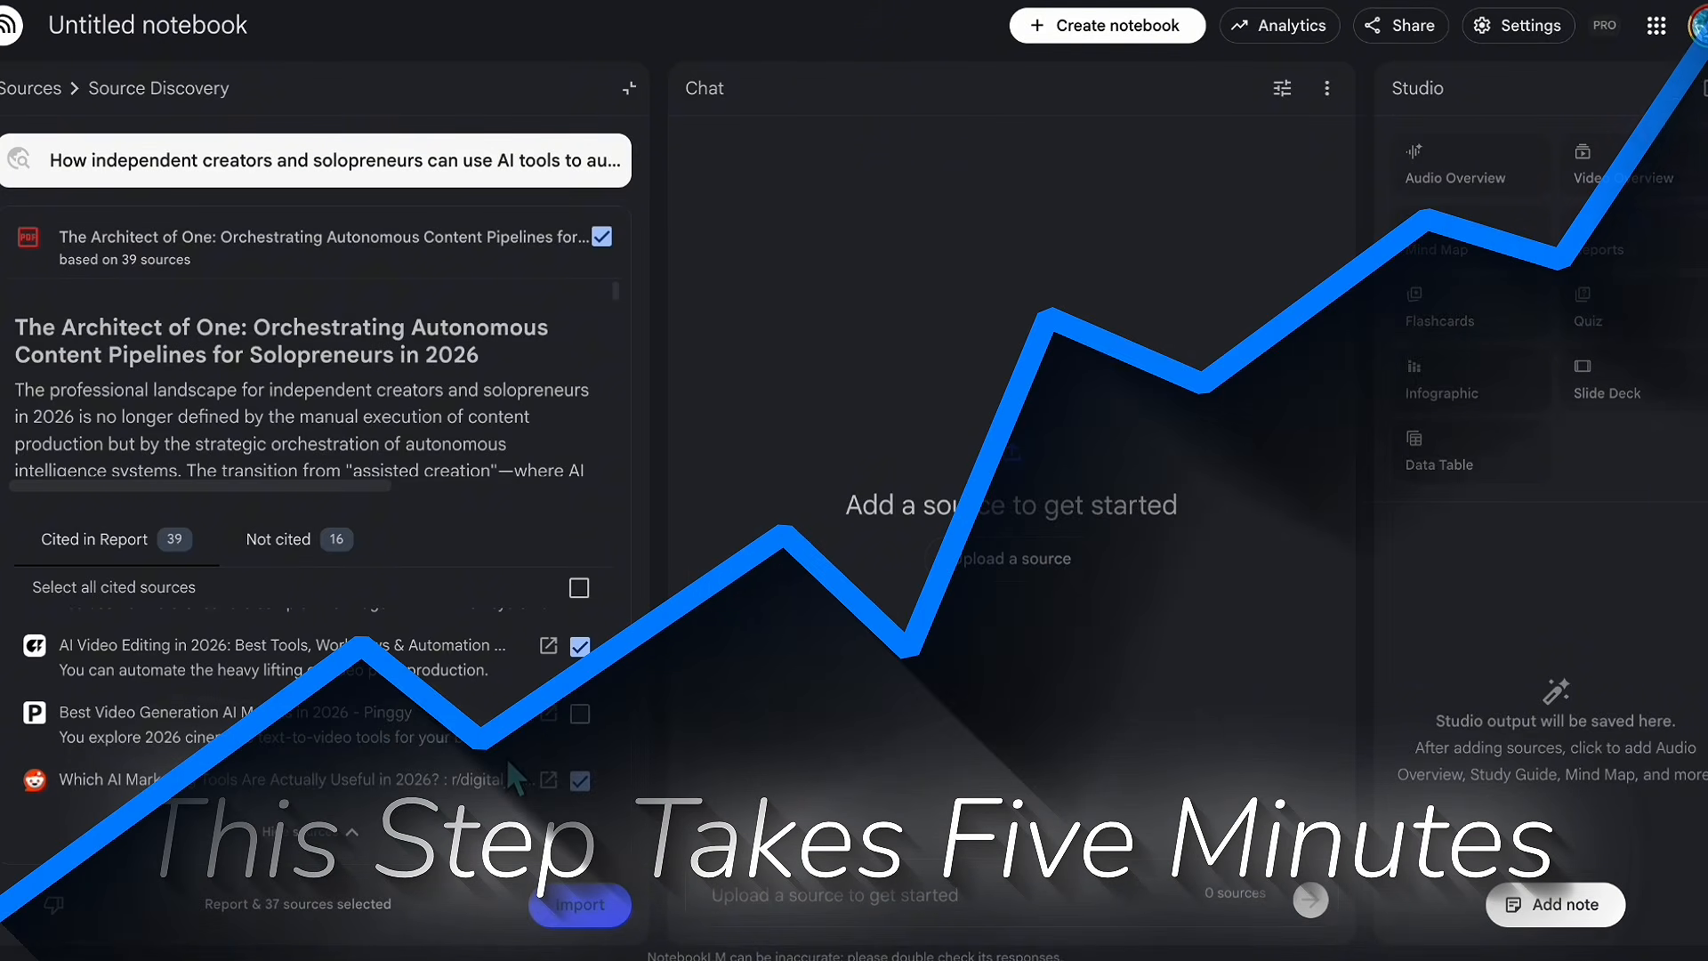
pyautogui.scroll(-1, 508, 763)
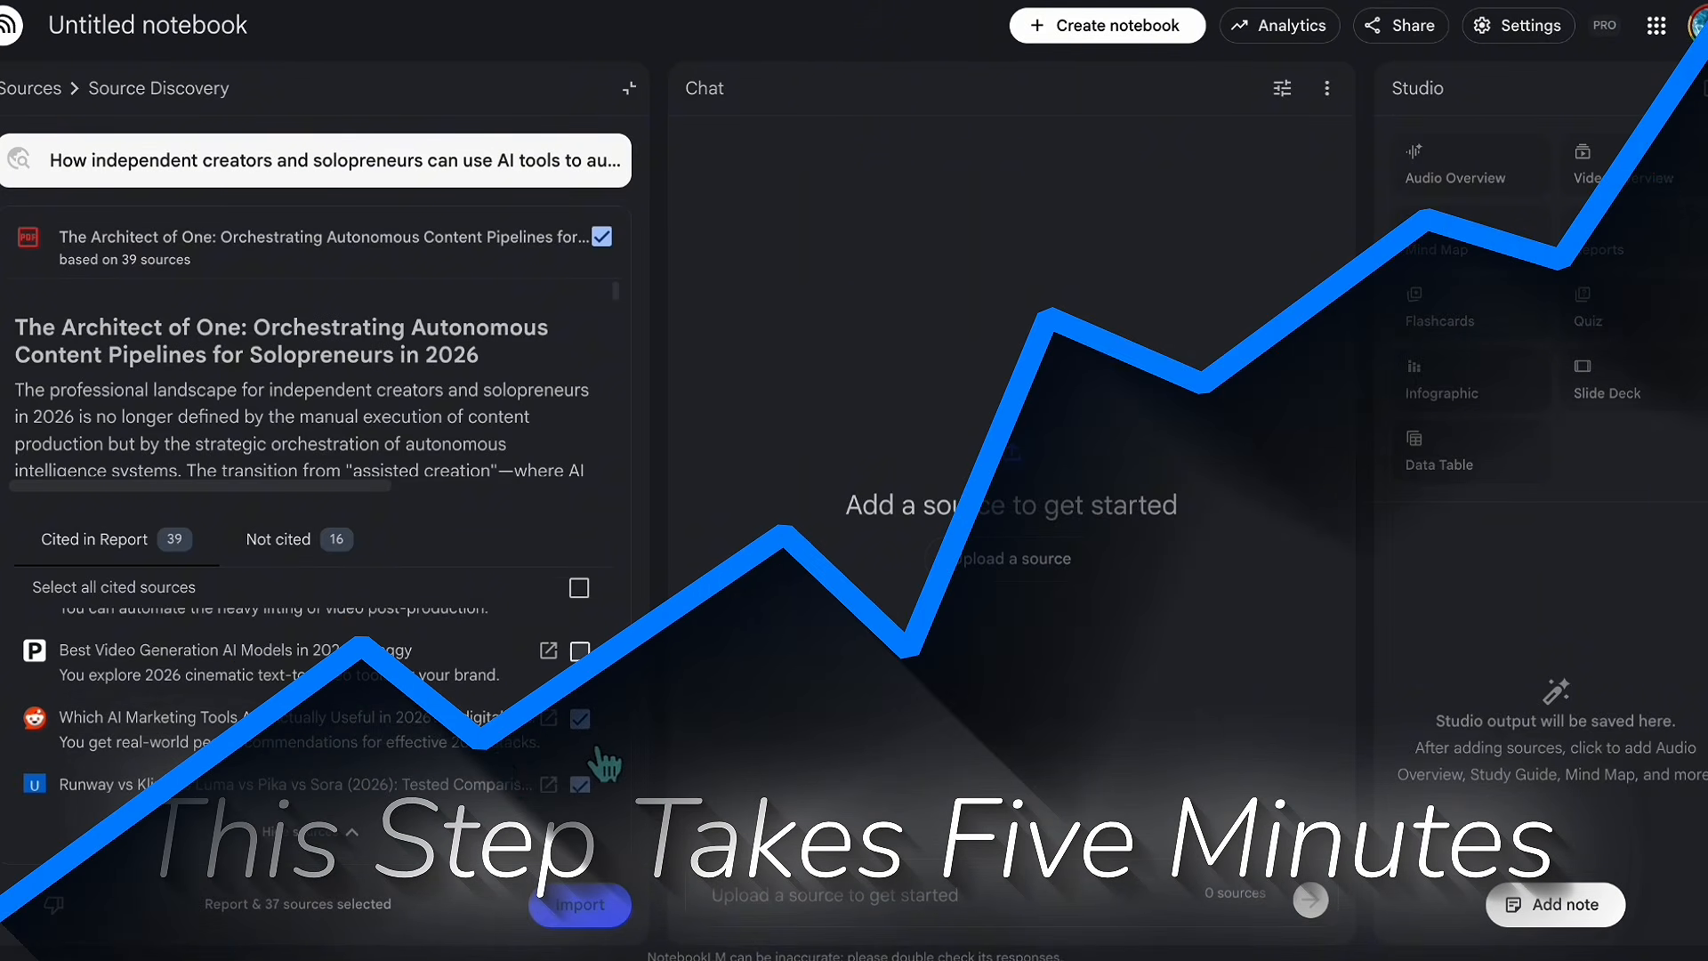
pyautogui.scroll(-1, 600, 760)
pyautogui.scroll(-2, 525, 747)
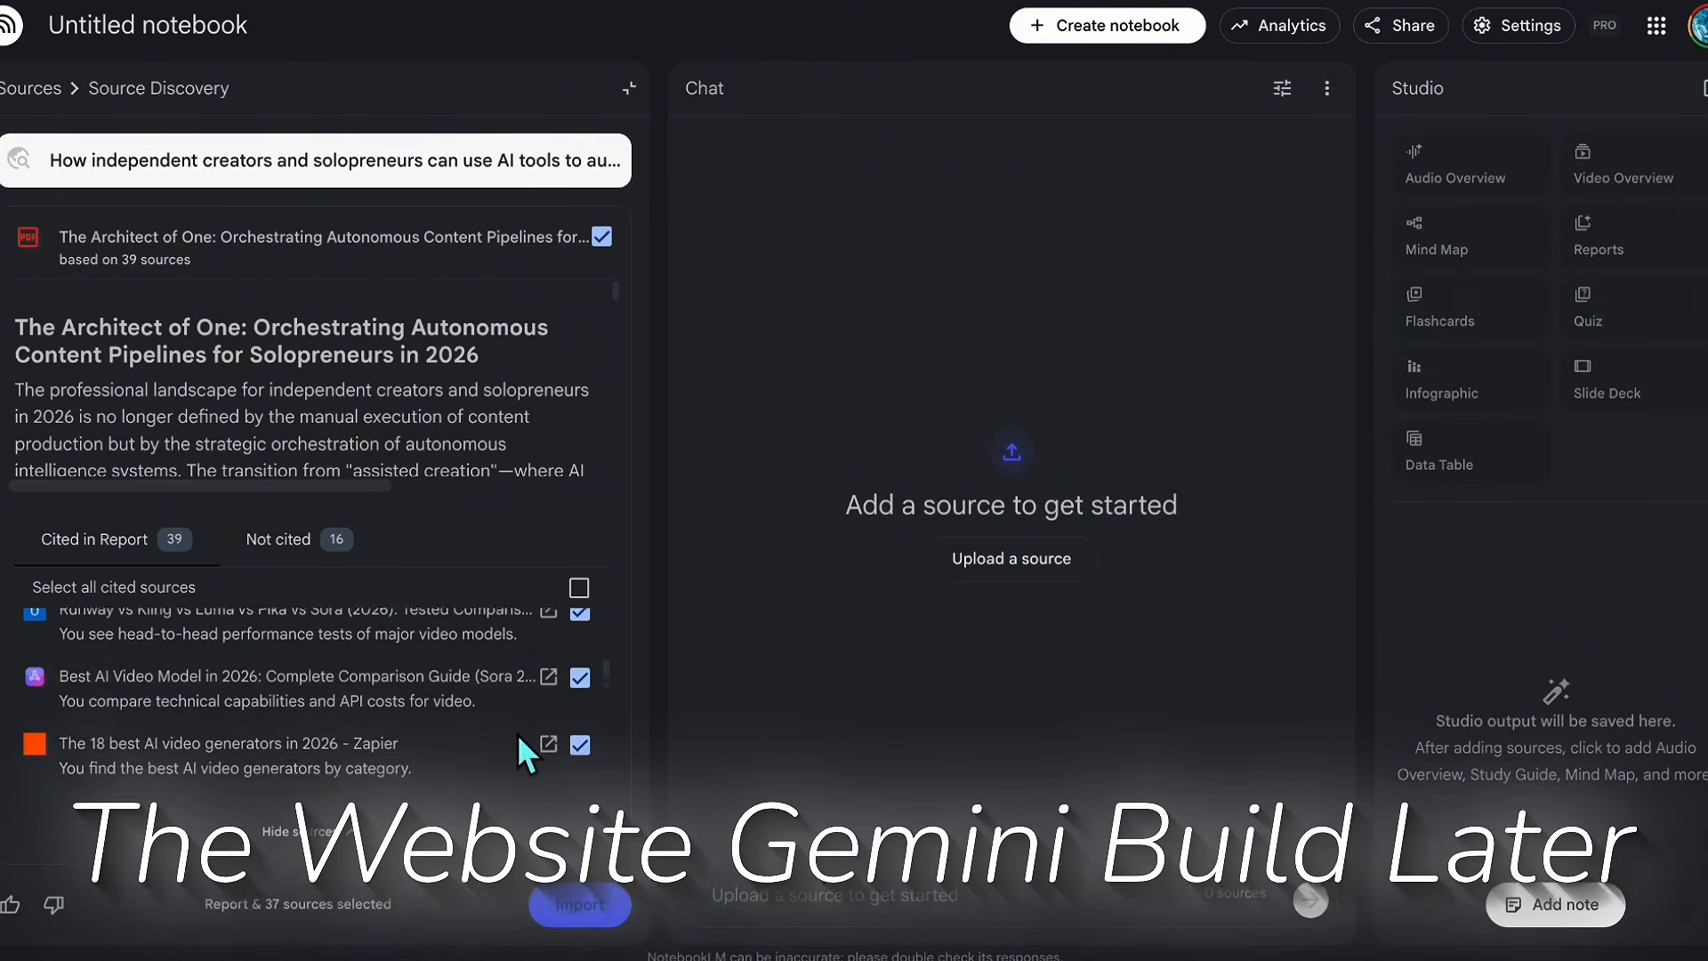
pyautogui.click(580, 712)
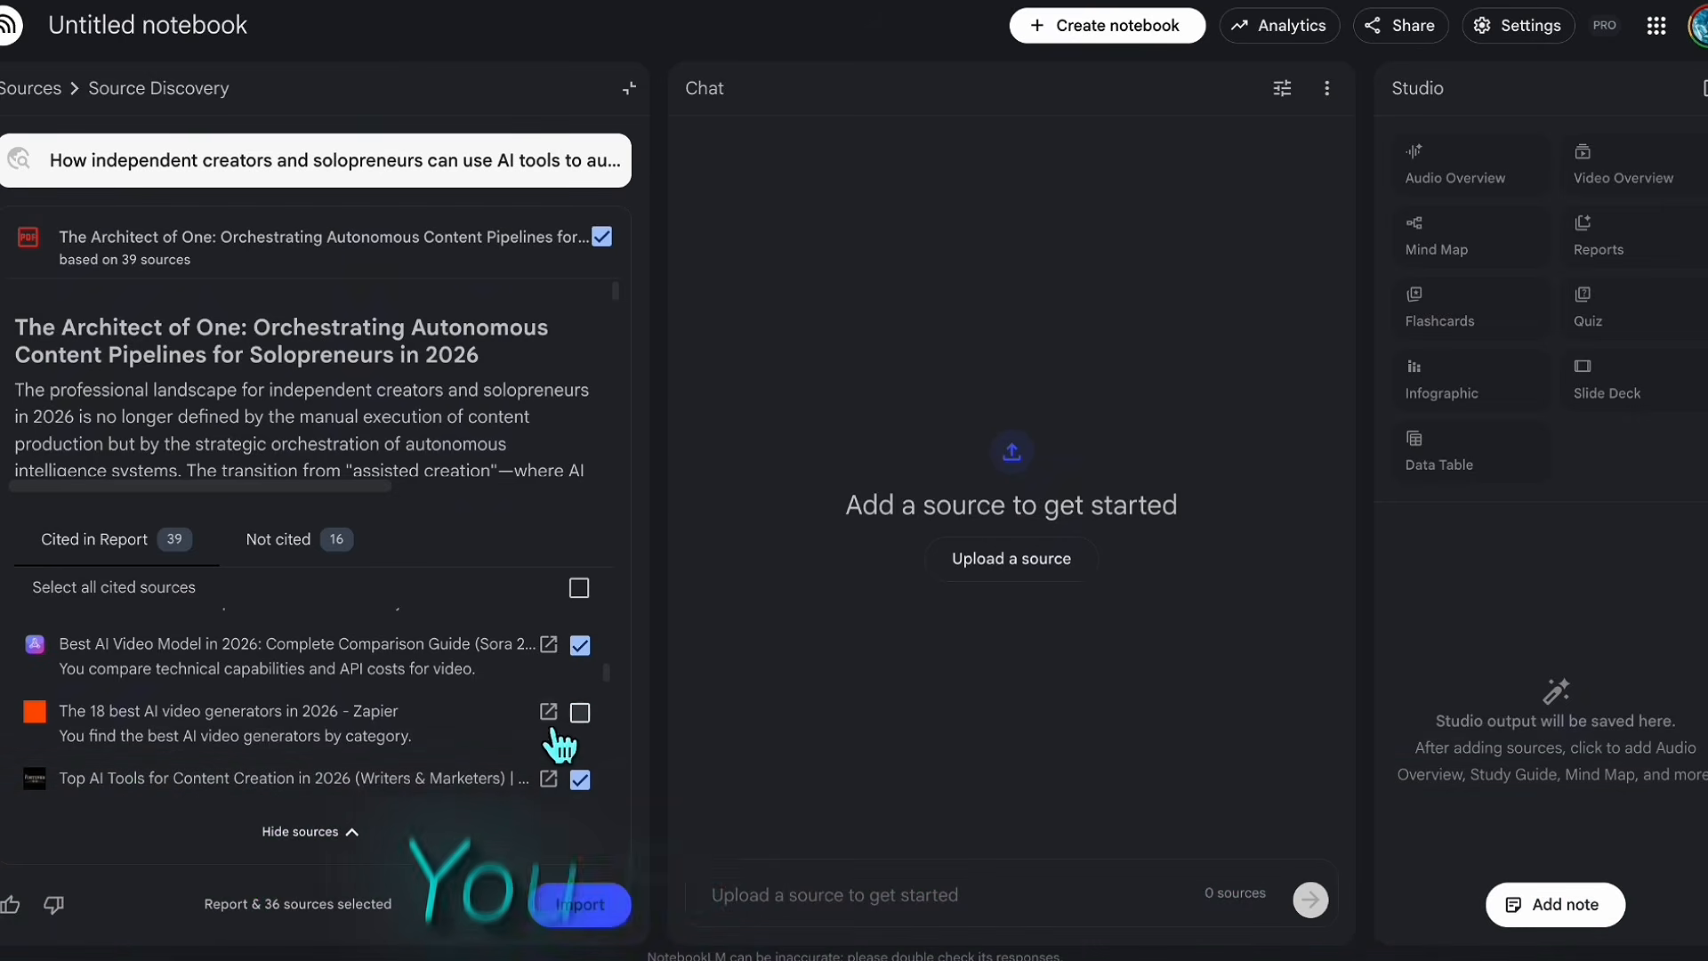
# - Exclude the GWI source on 25 AI marketing tools and import the report with the remaining selected sources into the notebook
pyautogui.scroll(-1, 520, 722)
pyautogui.scroll(-3, 518, 721)
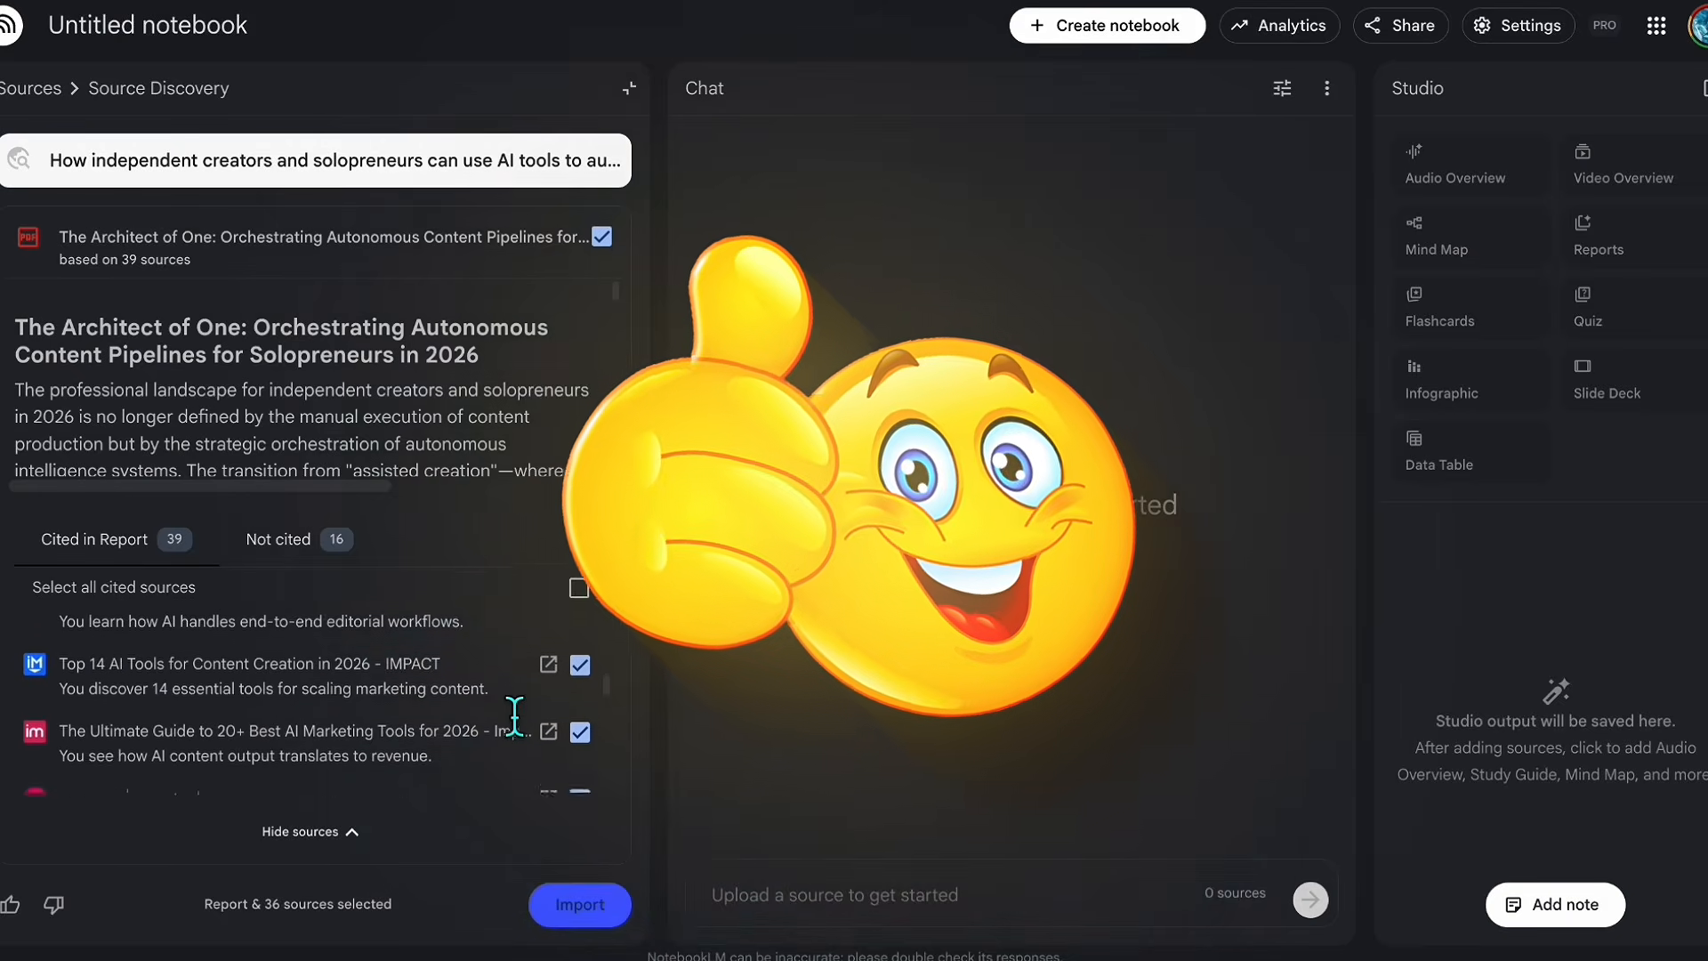
pyautogui.scroll(-1, 514, 716)
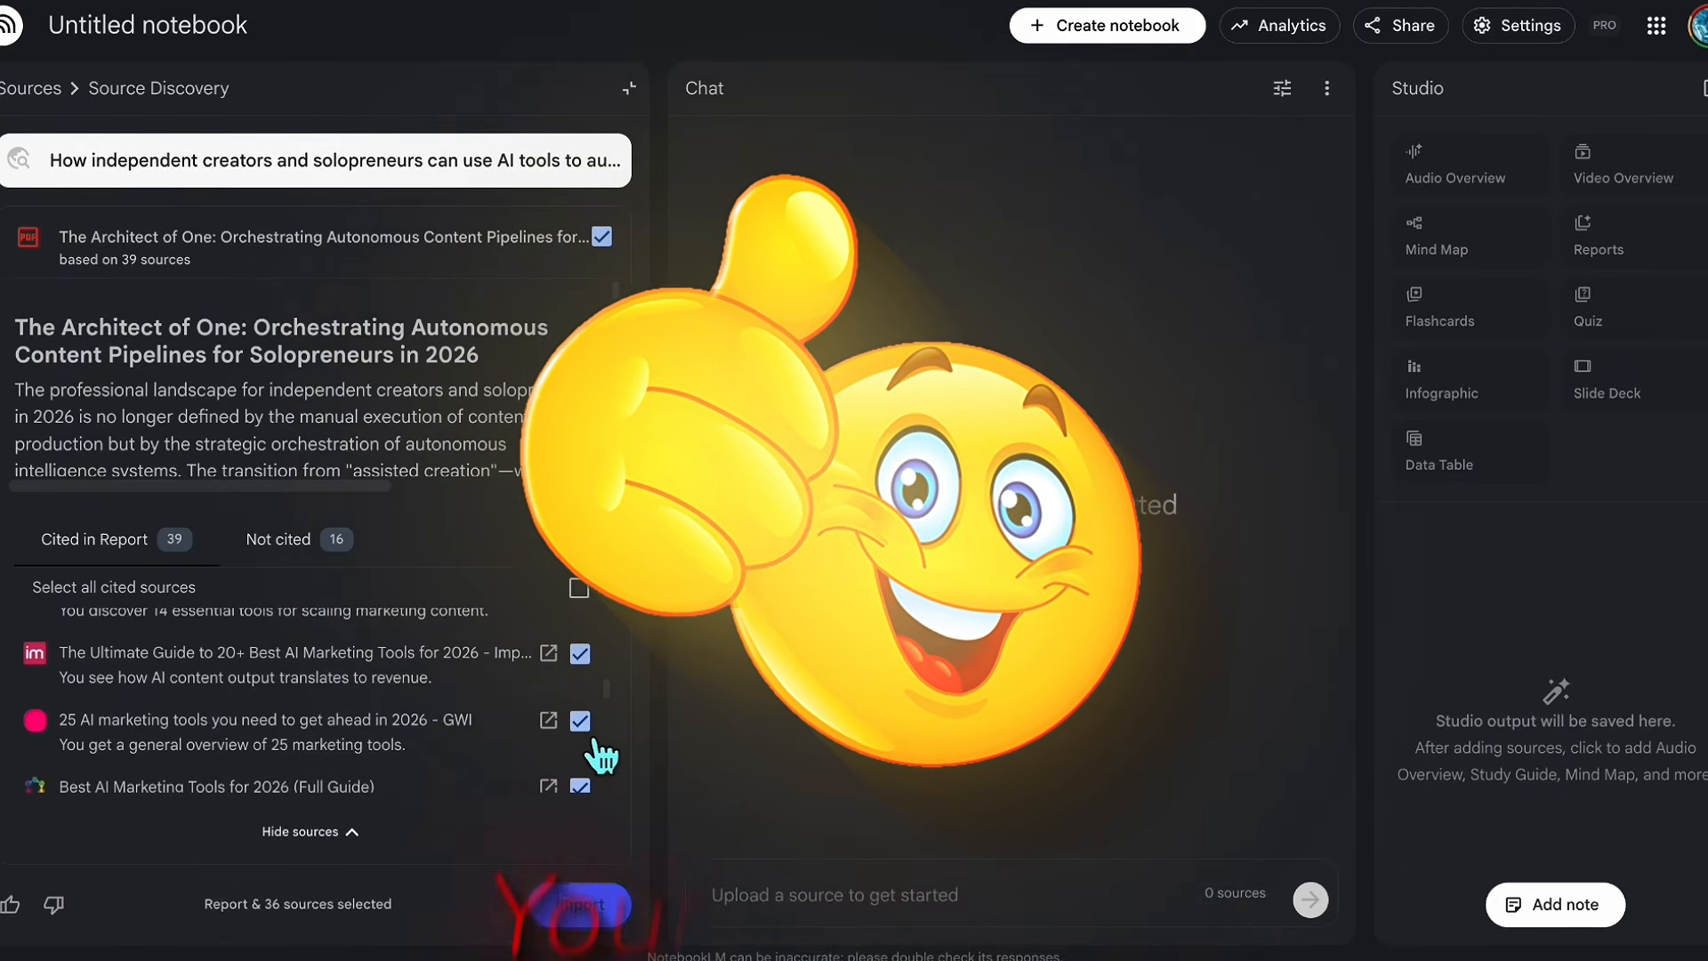
pyautogui.click(580, 717)
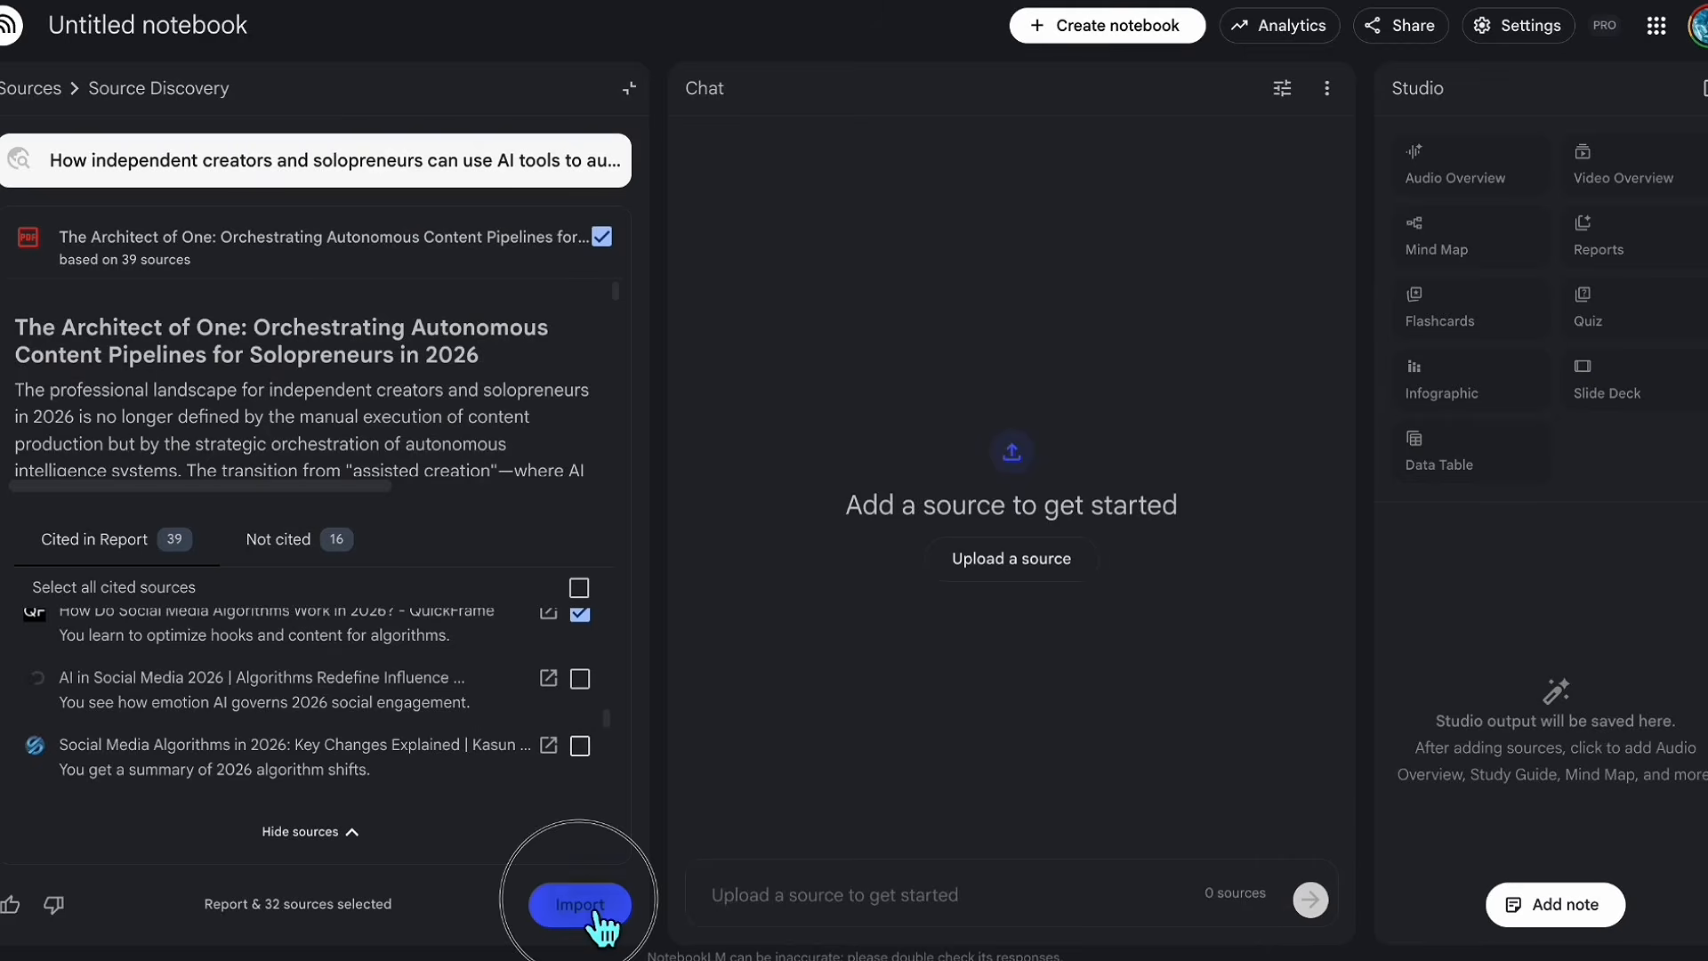
pyautogui.click(587, 905)
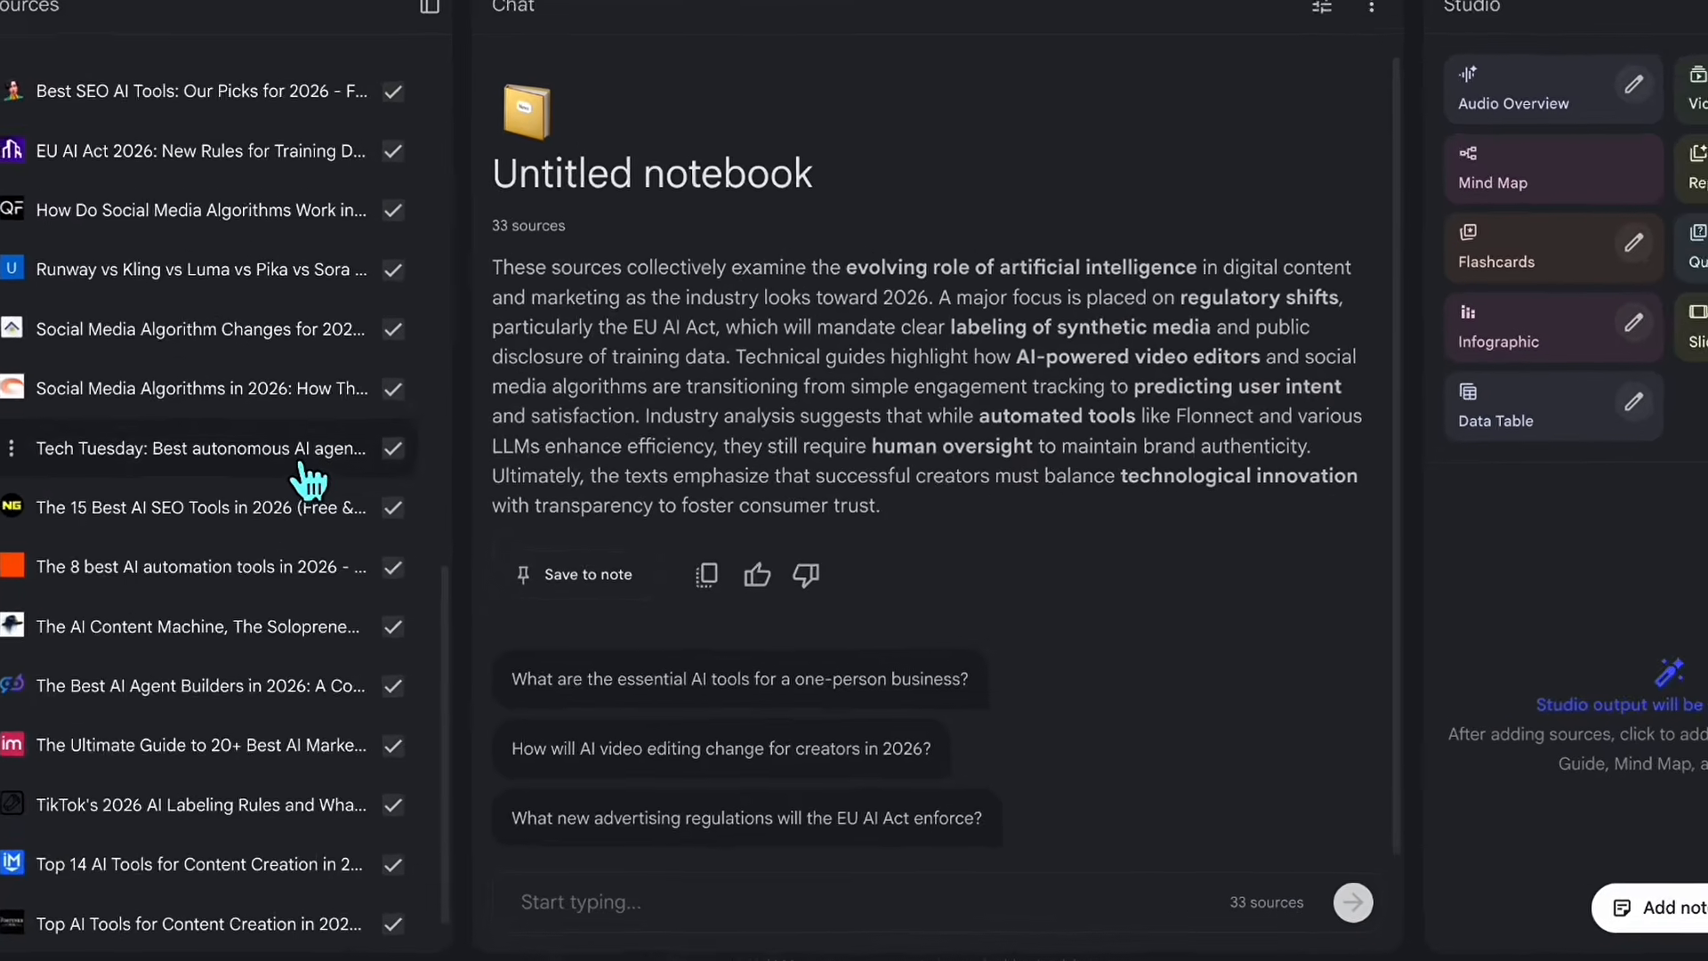
pyautogui.scroll(-1, 294, 534)
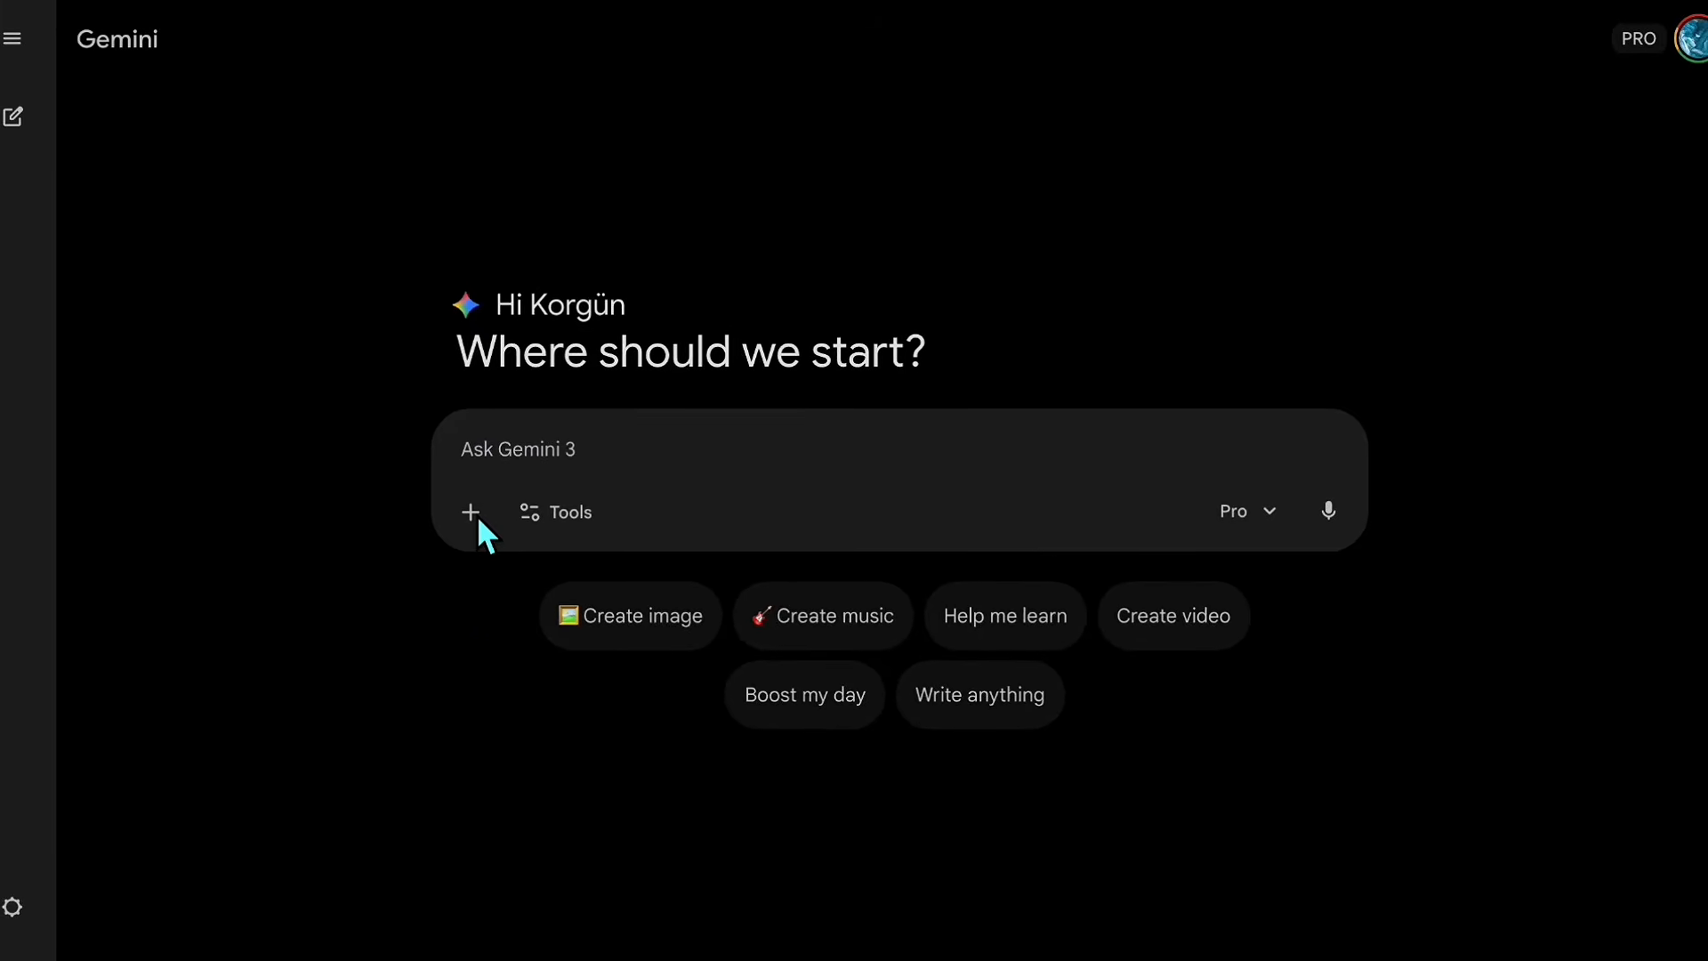
# - Switch to Gemini and attach the notebook "Website: AI Tools for Creators and Solopreneurs in 2026" to the prompt
pyautogui.click(468, 515)
pyautogui.click(616, 790)
pyautogui.click(926, 392)
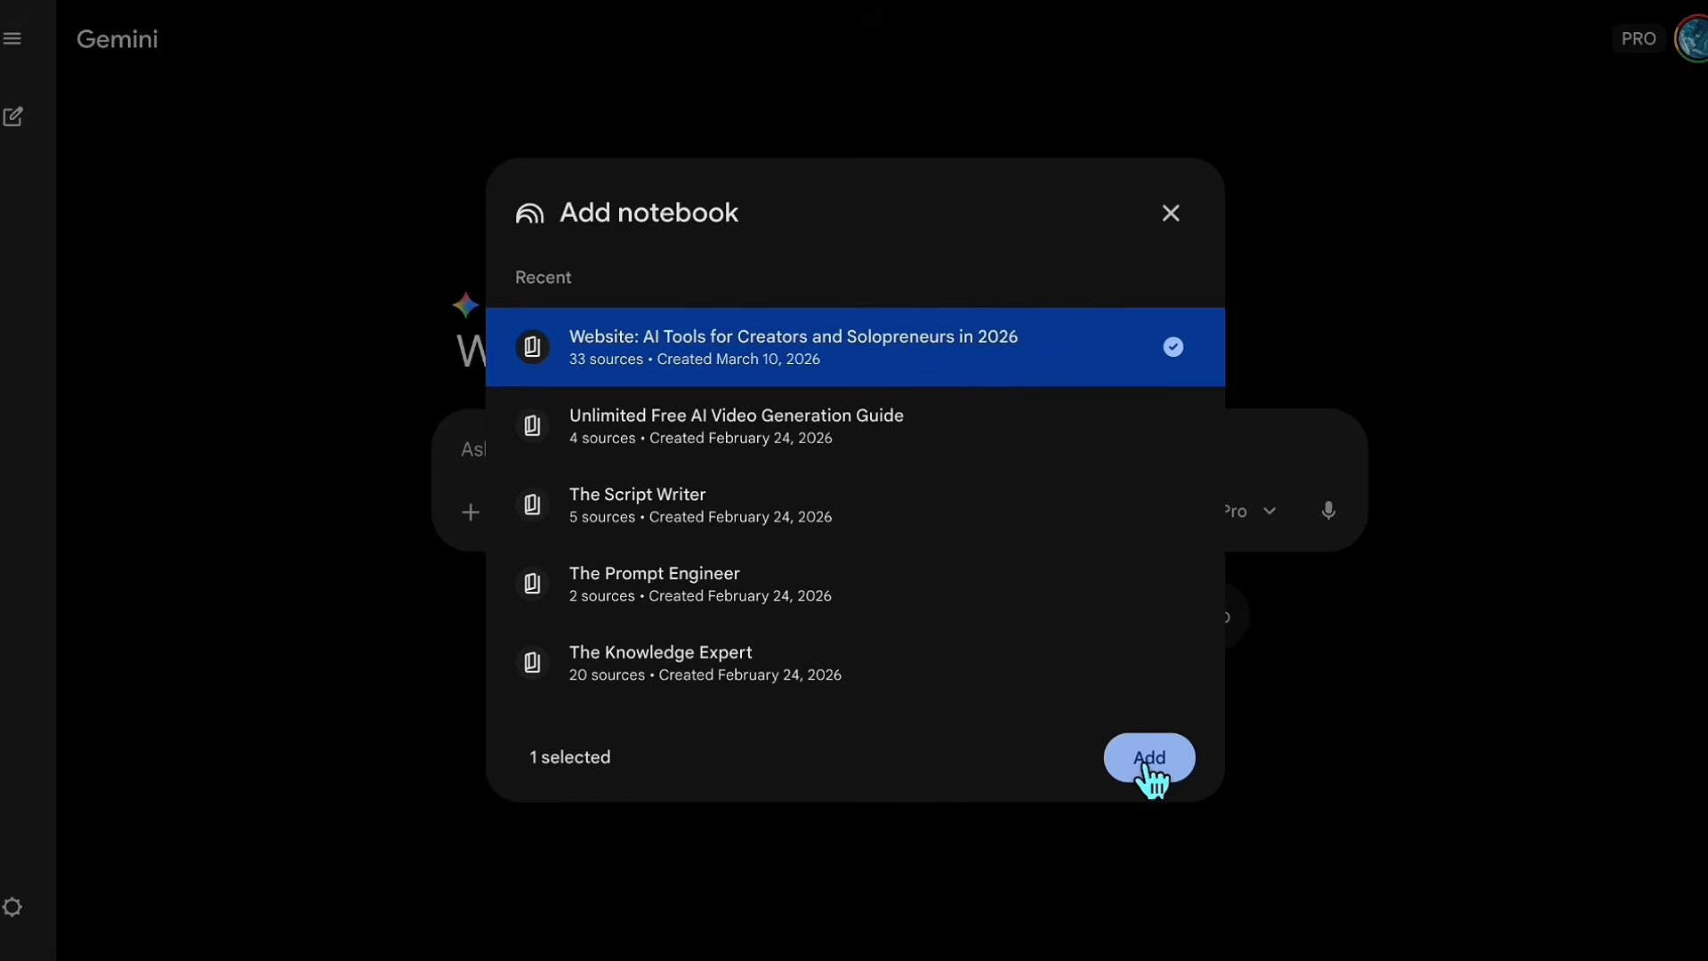
pyautogui.click(1148, 760)
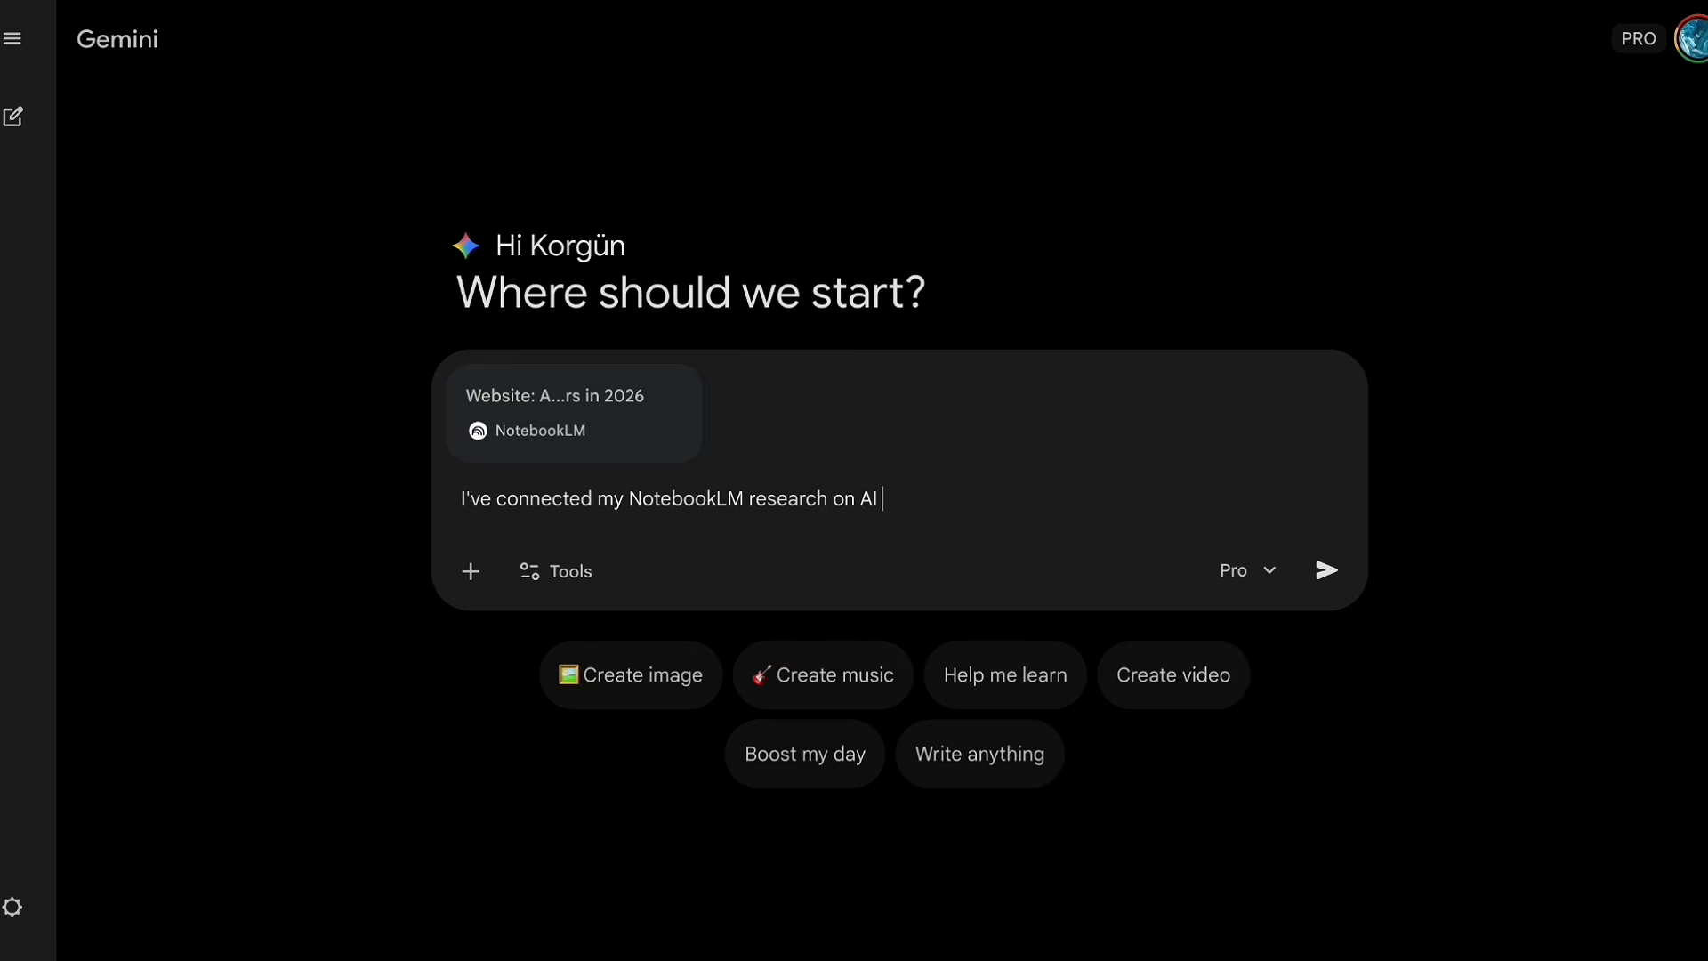
# - Send a prompt for a senior information architect's single-page website structure from the notebook, giving each section's name, content, purpose, visual tone and color
pyautogui.write('tools for creators. Before you generate anything at all, act as a senior information architect. Re')
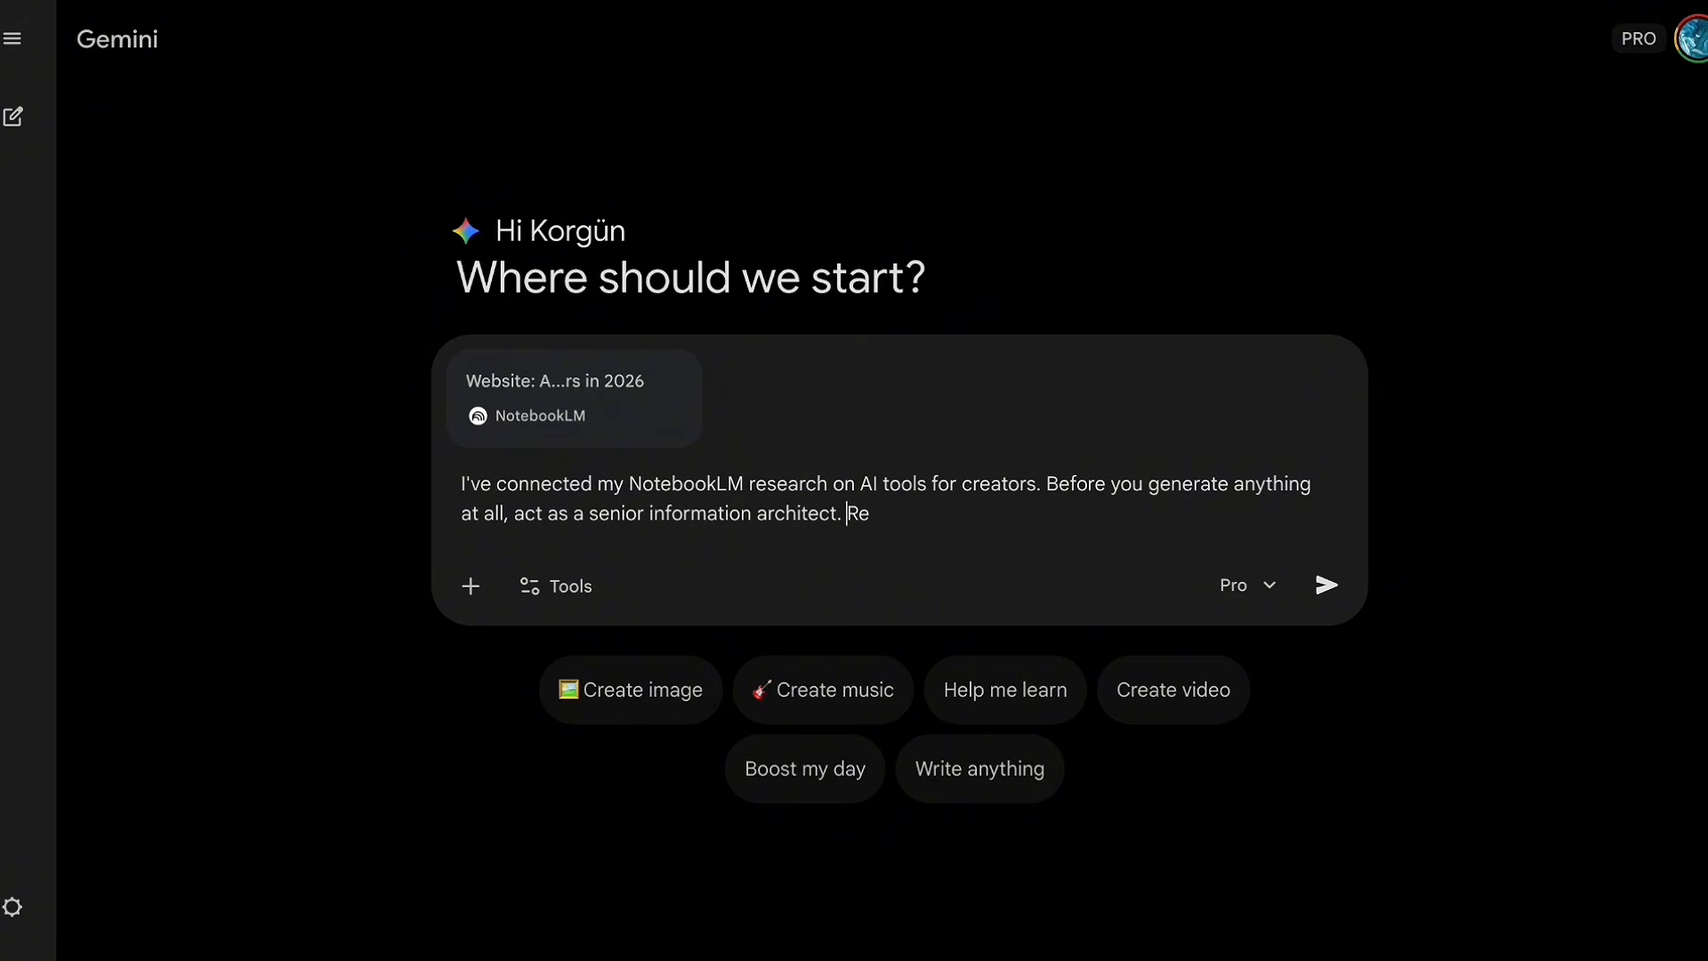
pyautogui.write('view the full research notebook and design a complete single page website structure. For each section, give the section name,')
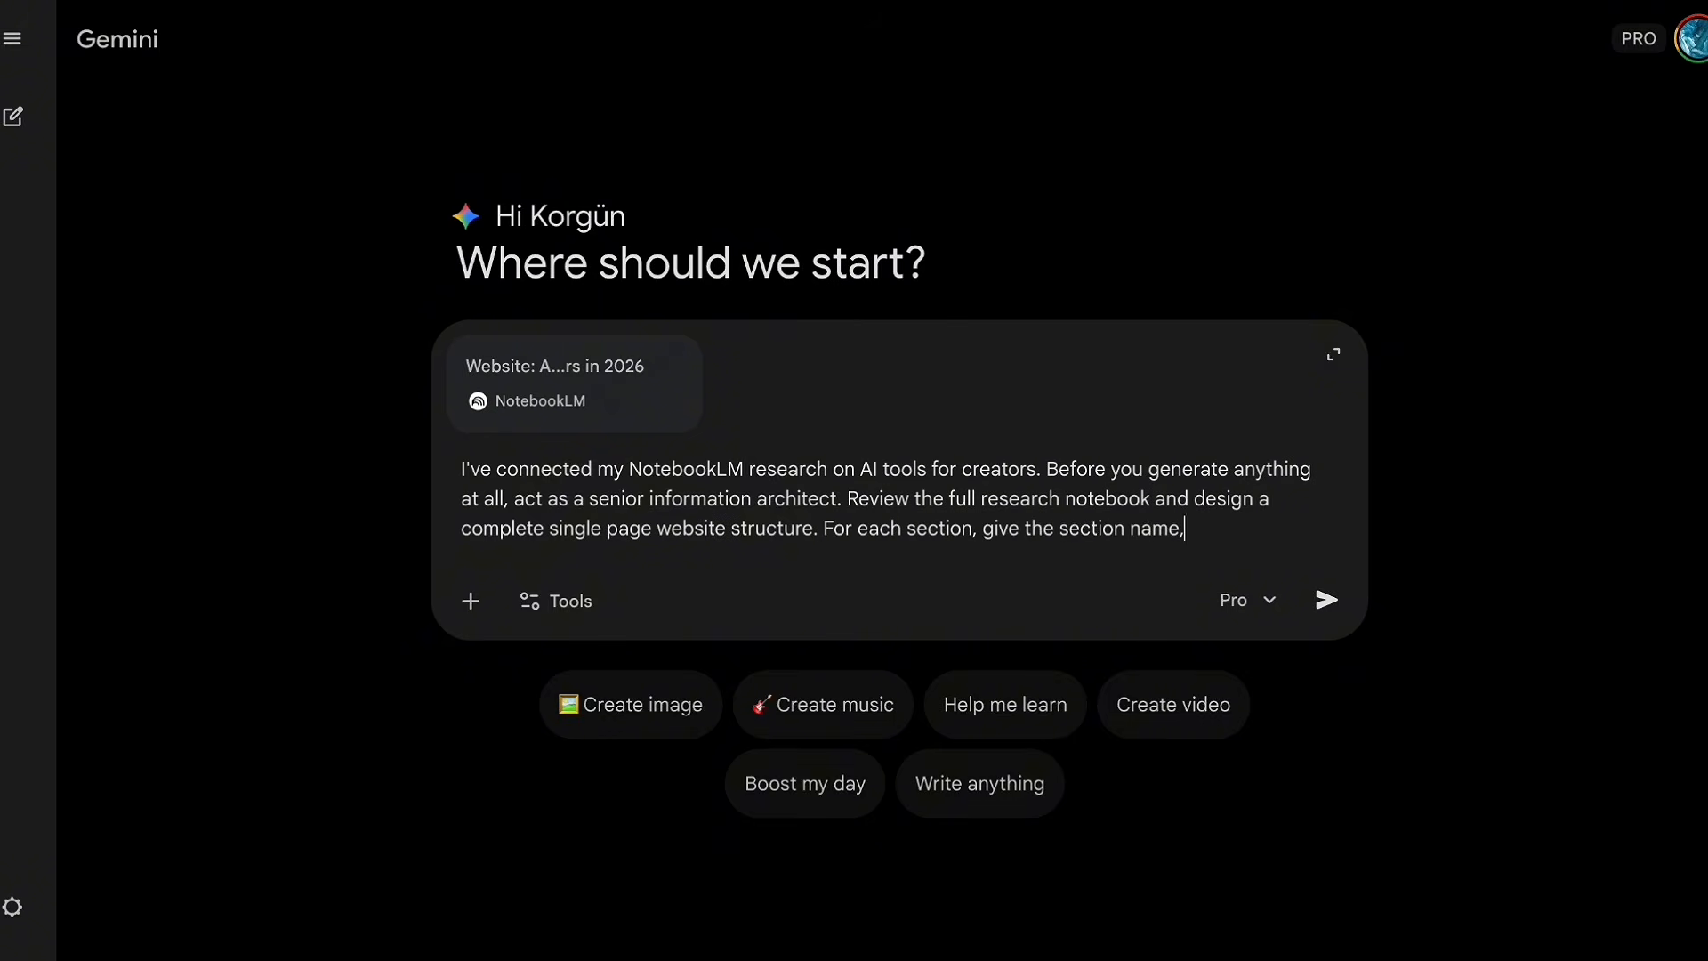
pyautogui.write('e content, the purpose it serves, and a recommendation for')
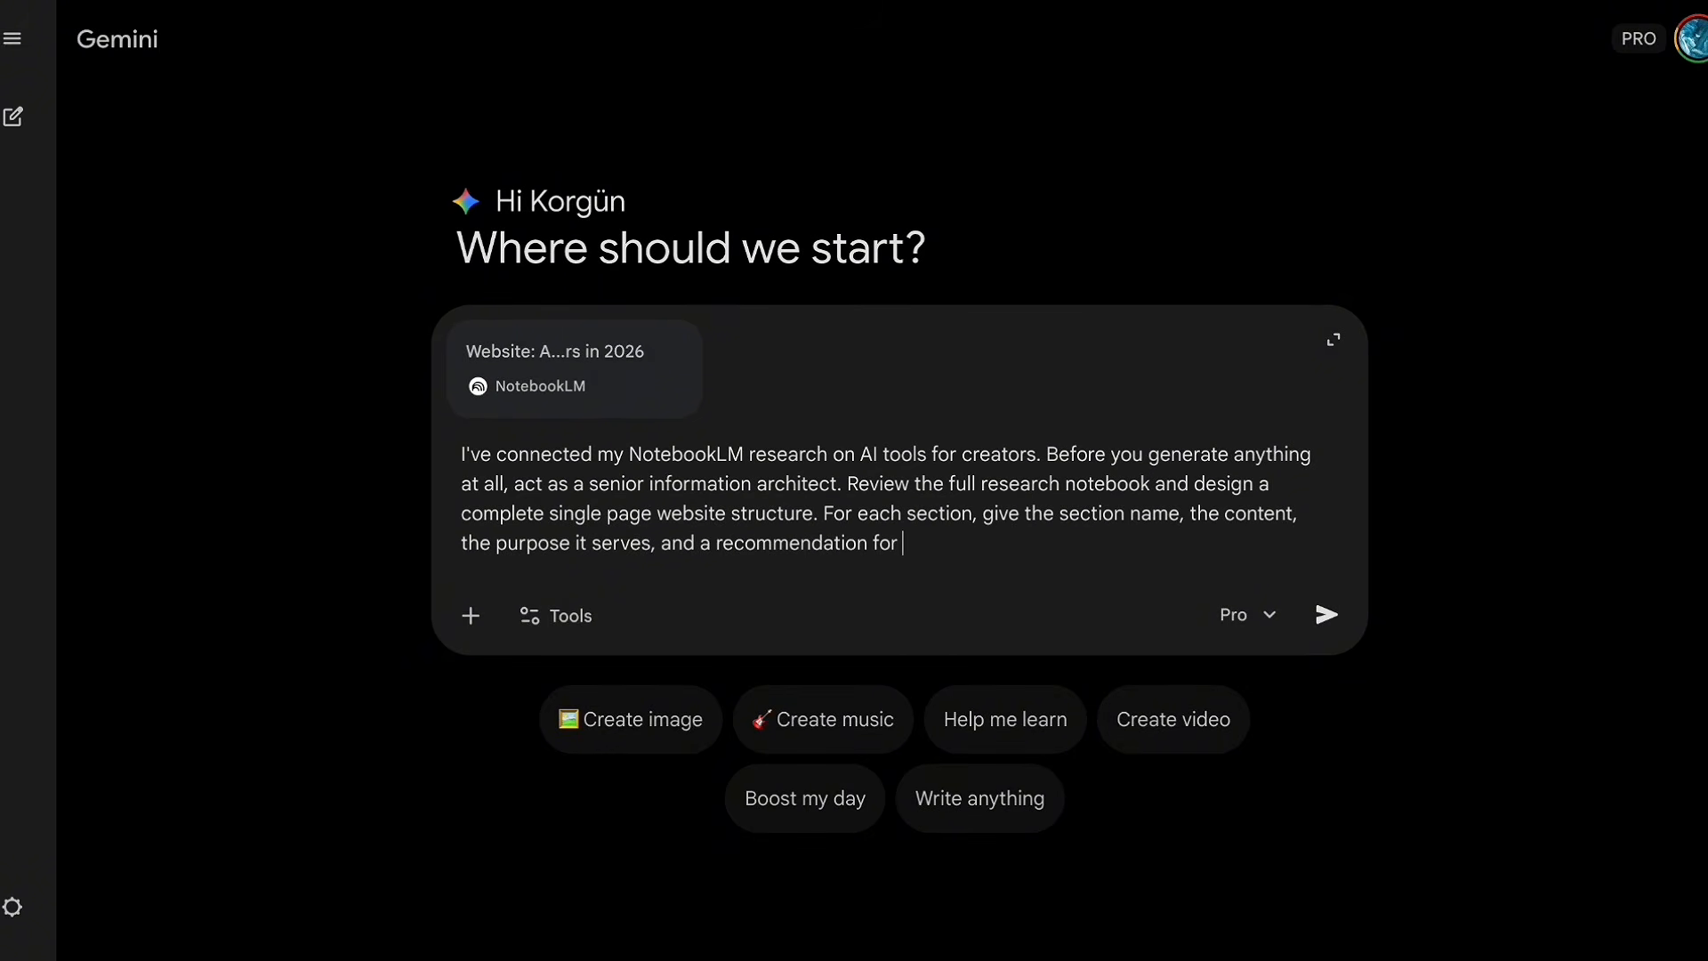
pyautogui.write(' visual tone and color that fits a modern SaaS brand.')
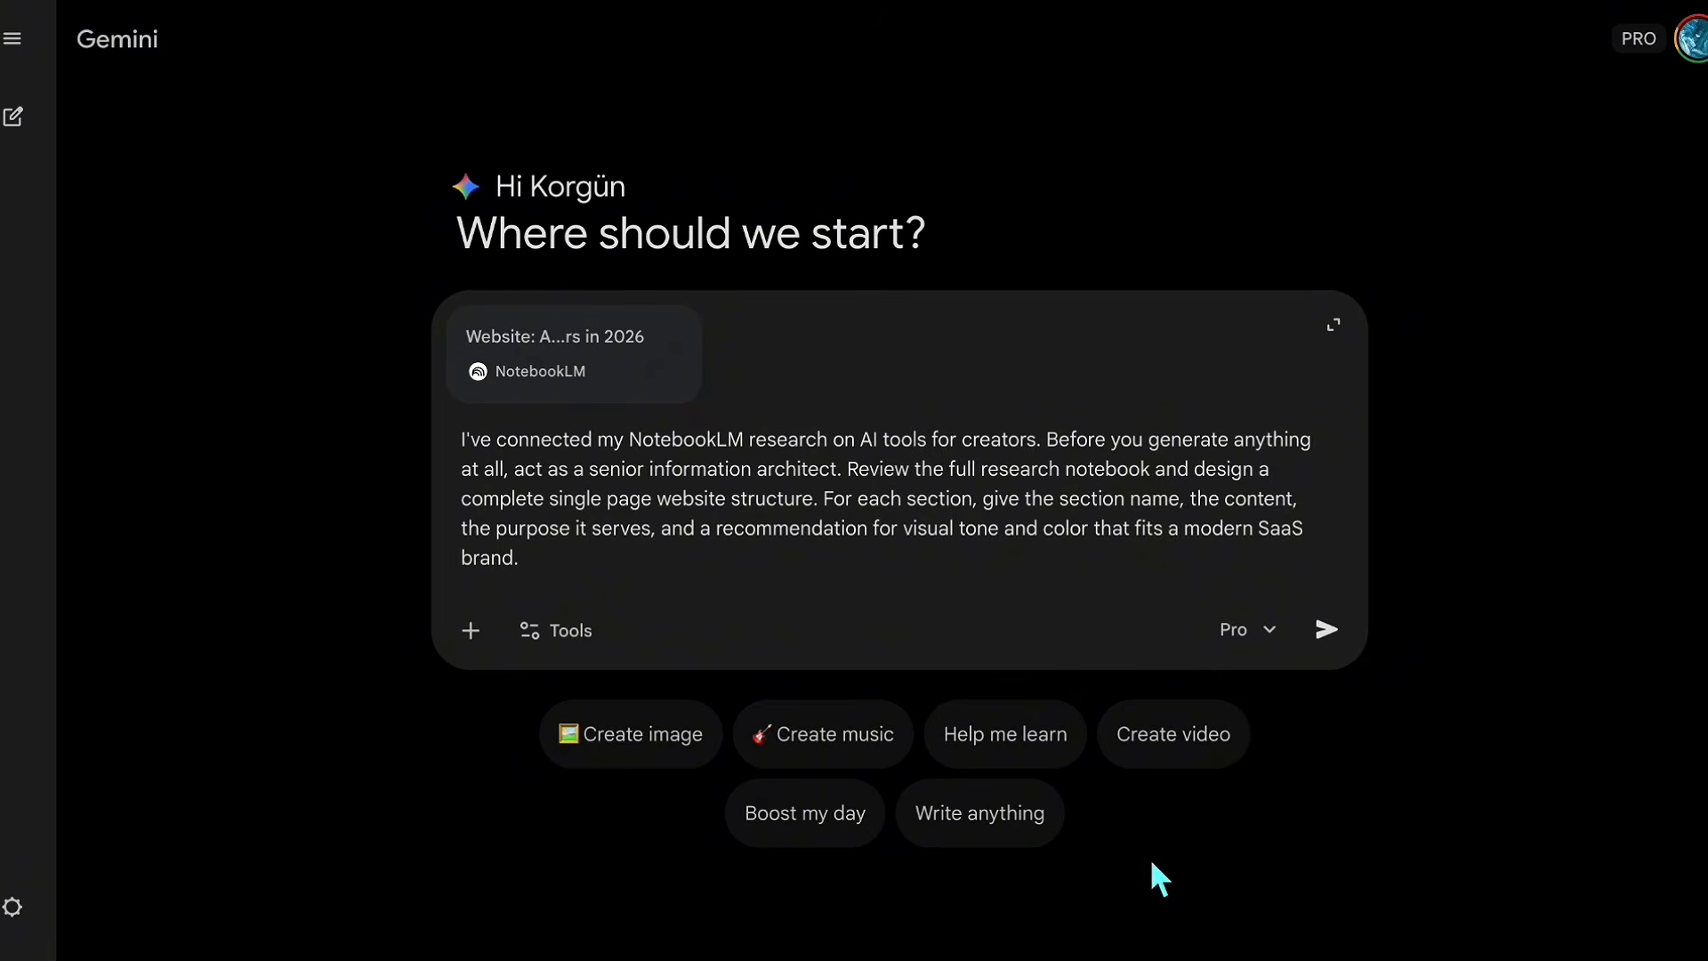
pyautogui.click(1341, 654)
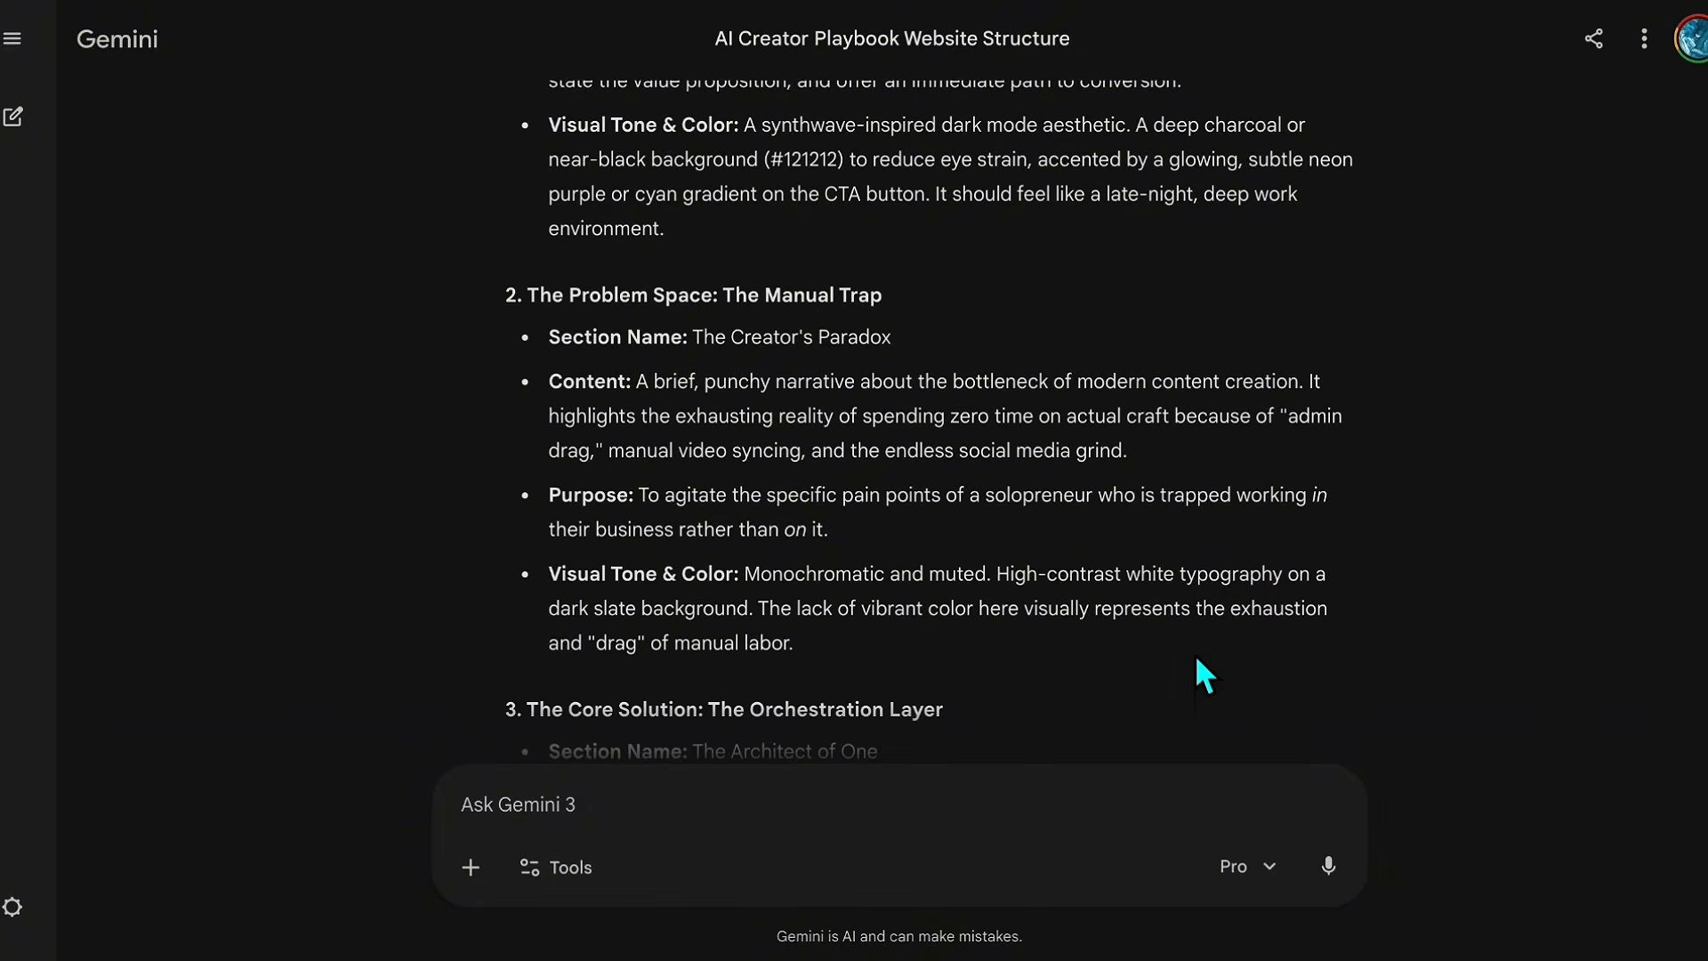
# - Enable the Canvas tool for the chat below the generated website structure
pyautogui.scroll(-1, 1199, 658)
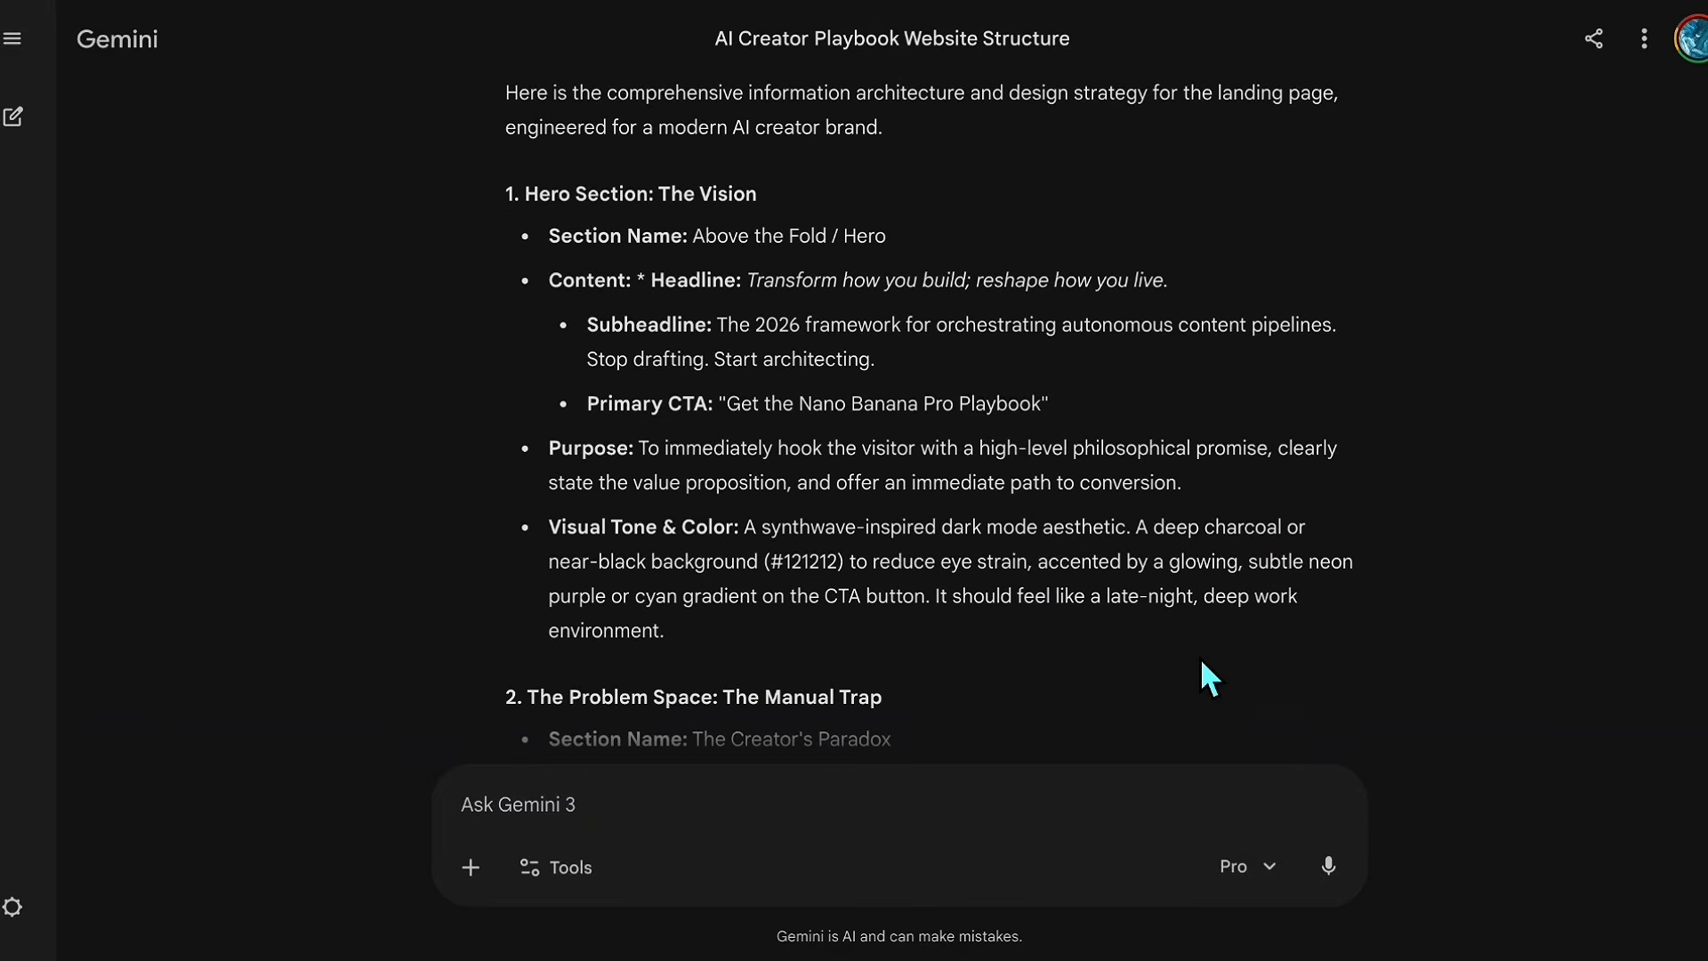
pyautogui.scroll(-3, 1203, 669)
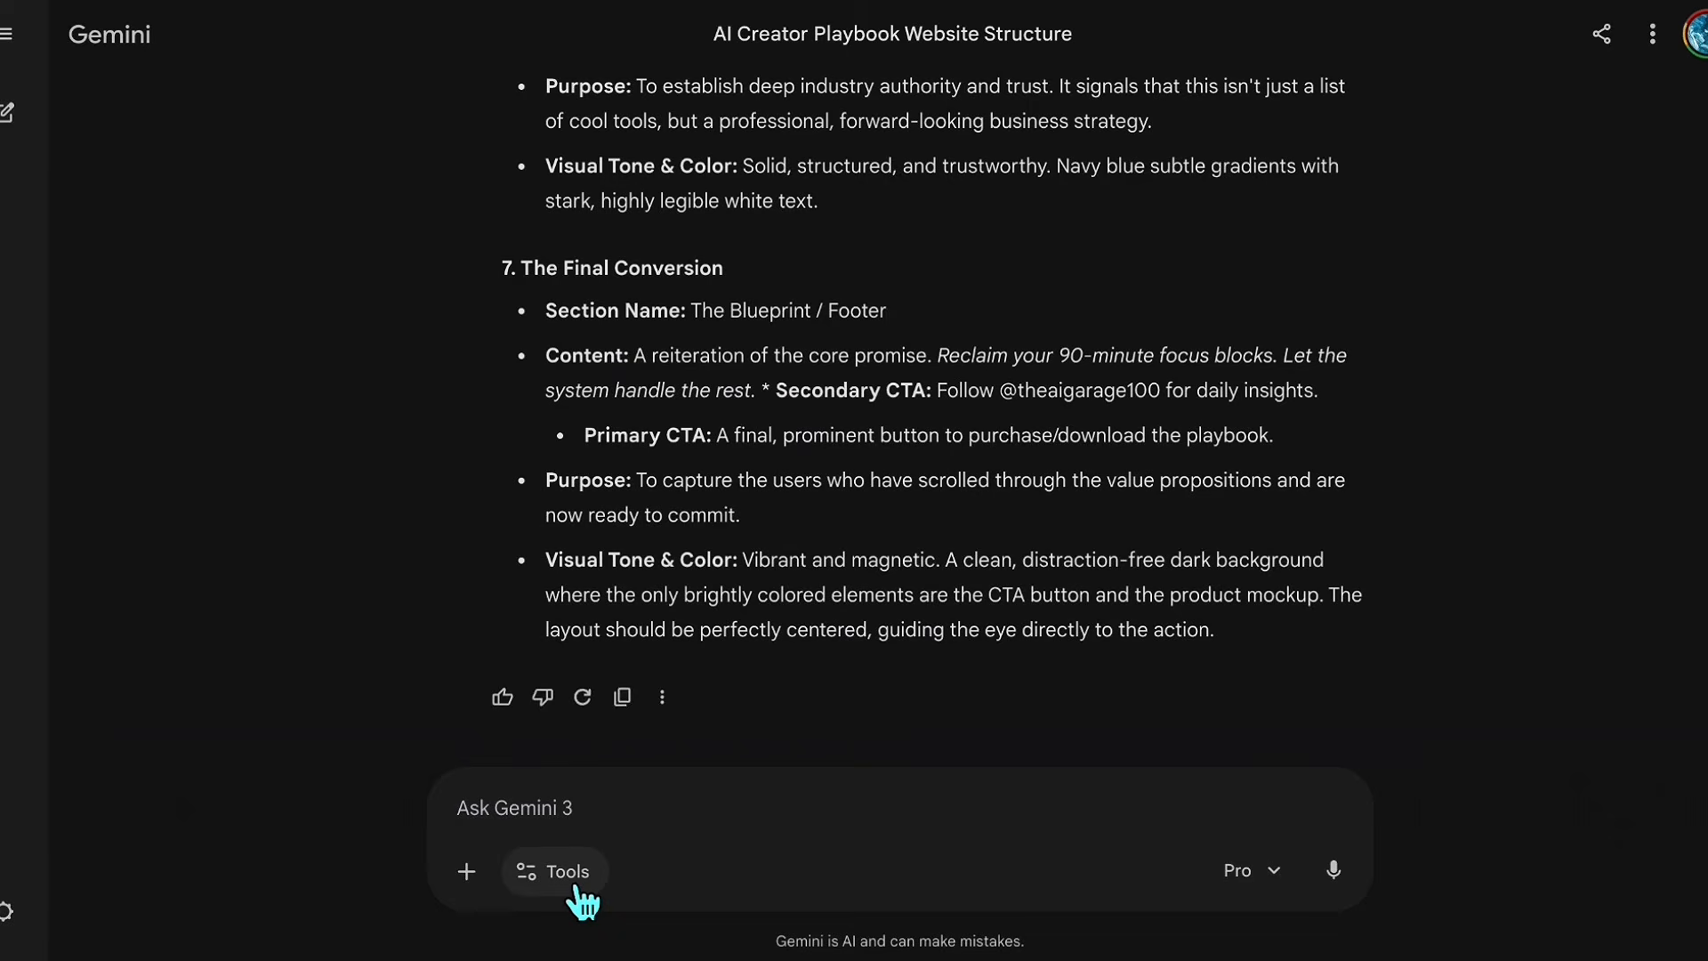
pyautogui.click(577, 888)
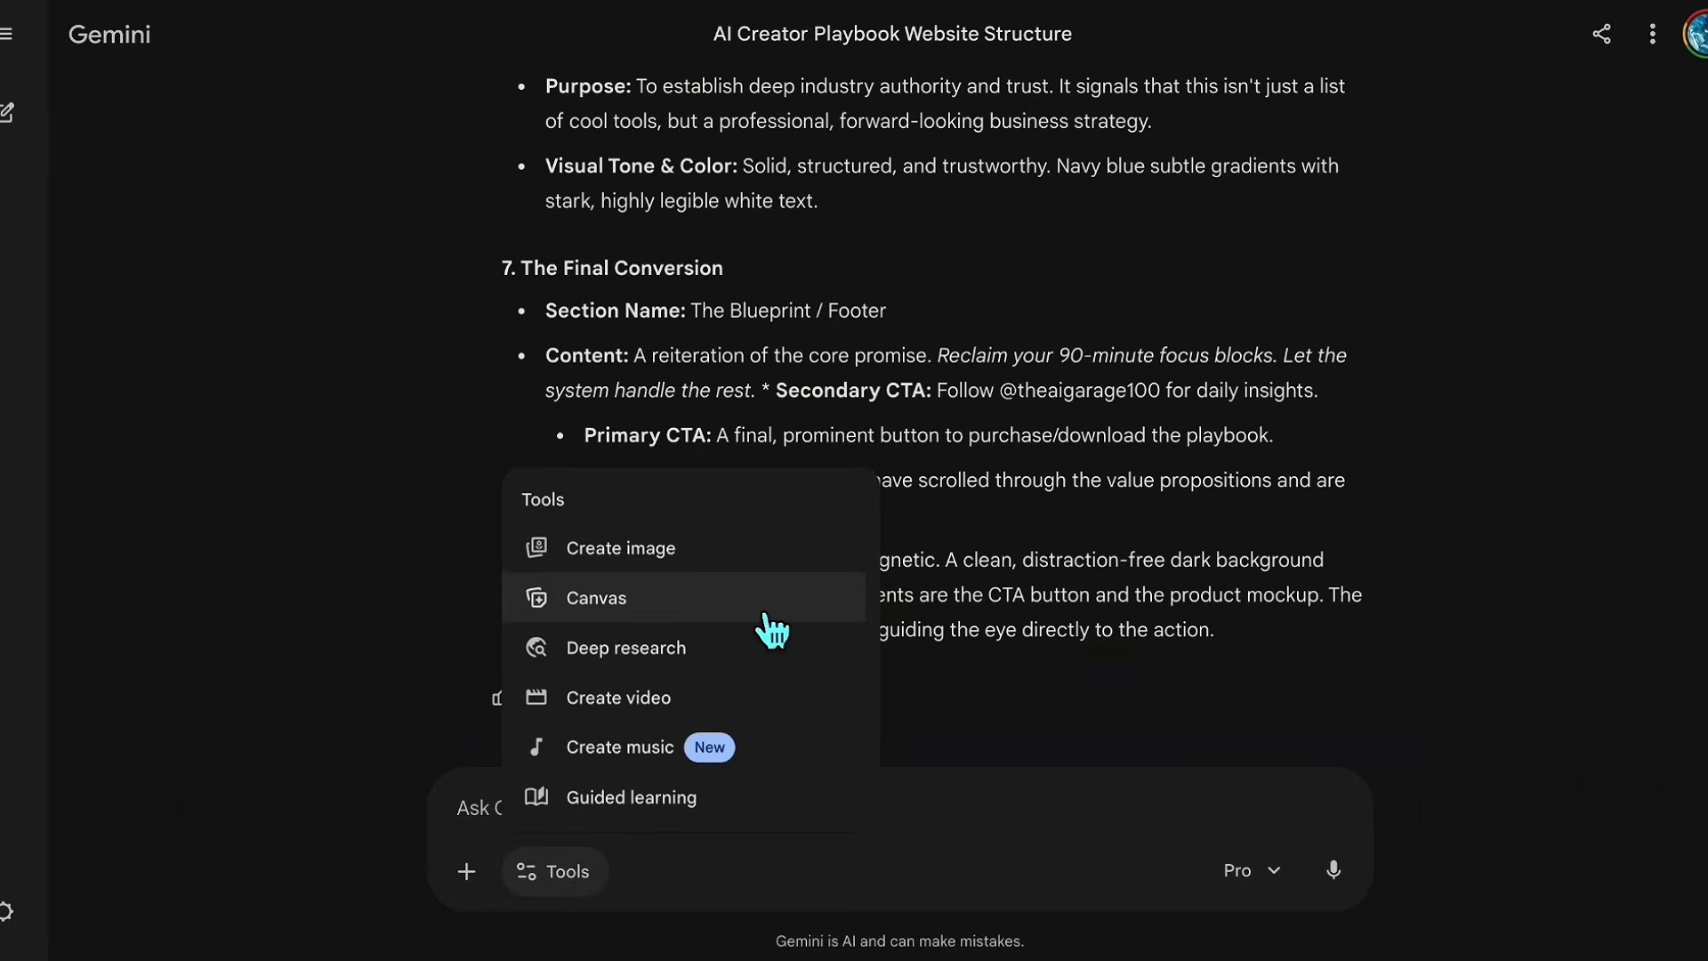
pyautogui.click(765, 614)
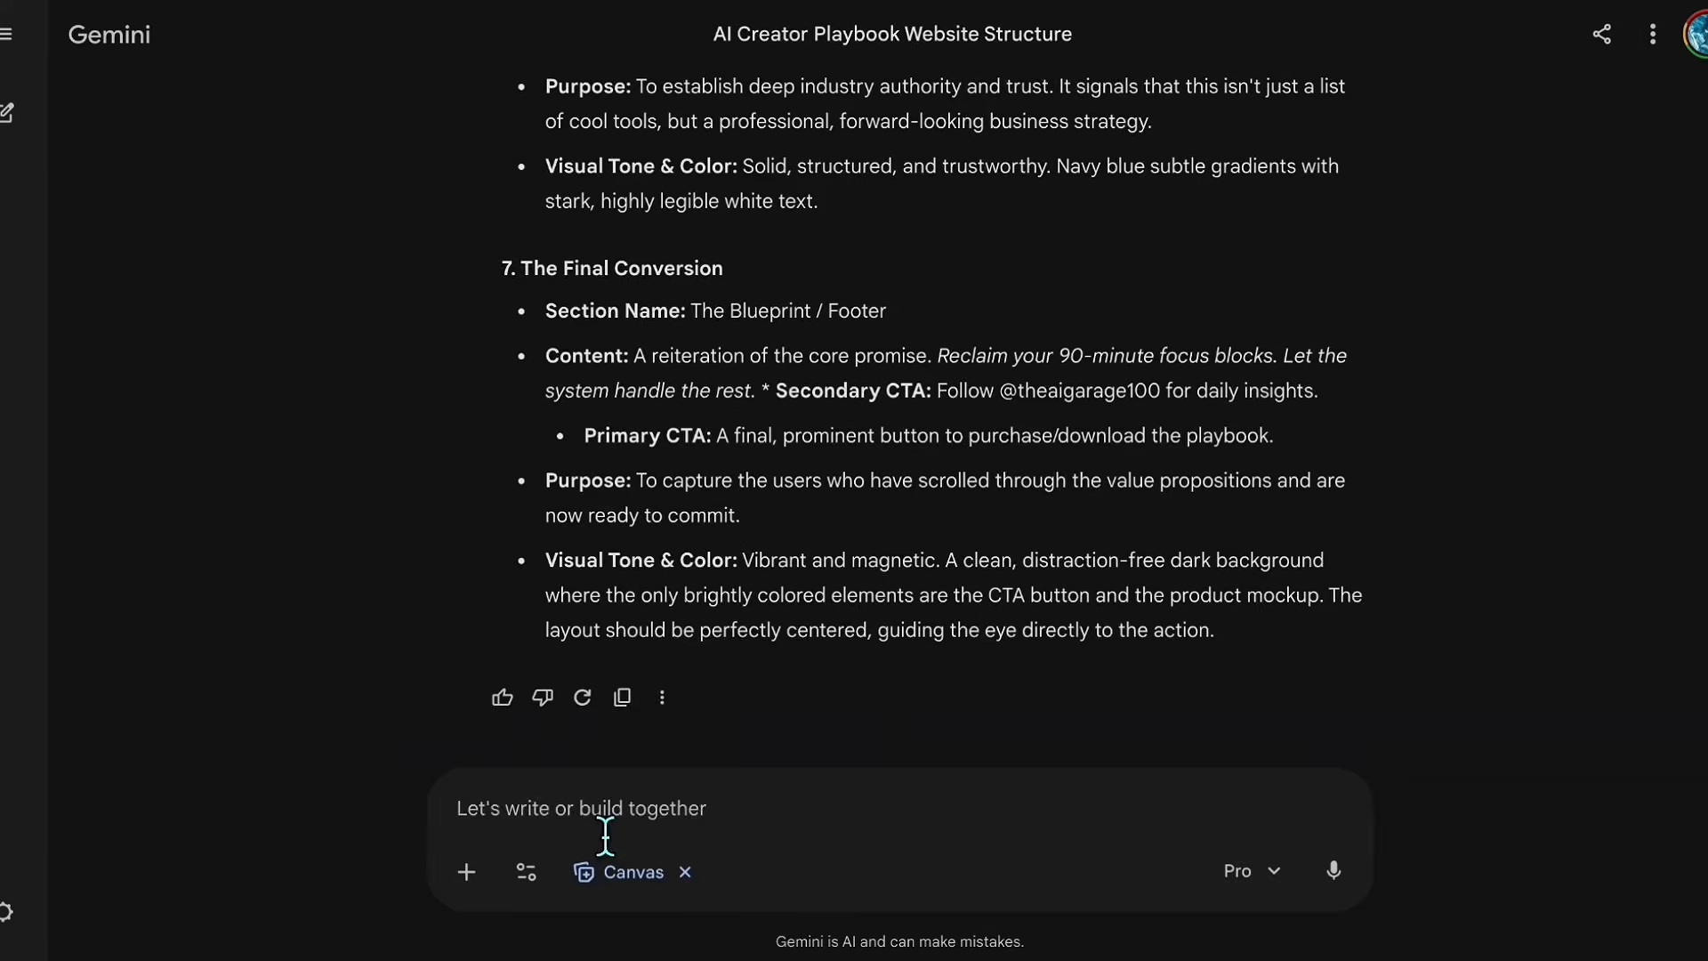
# - Request the website as one self-contained, responsive Tailwind CSS HTML file with smooth scroll, sticky section navigation and hover interactions, and preview the generated page
pyautogui.write('Using t')
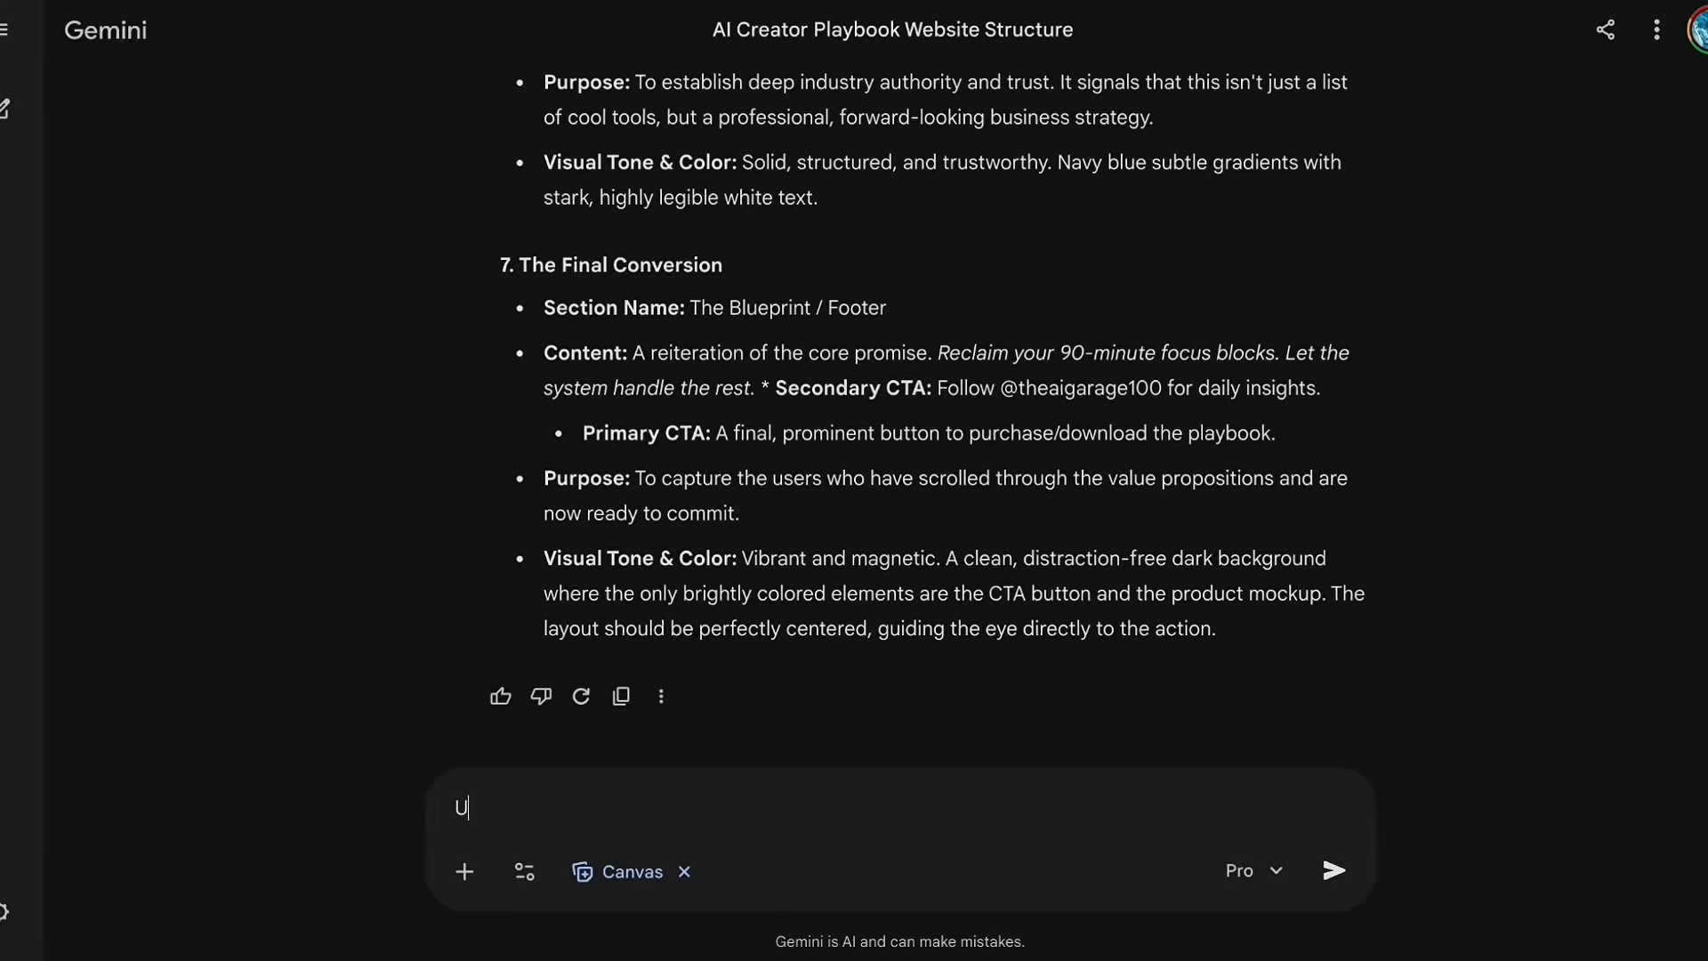
pyautogui.write('his site structure we just mapped out, and drawing directly from')
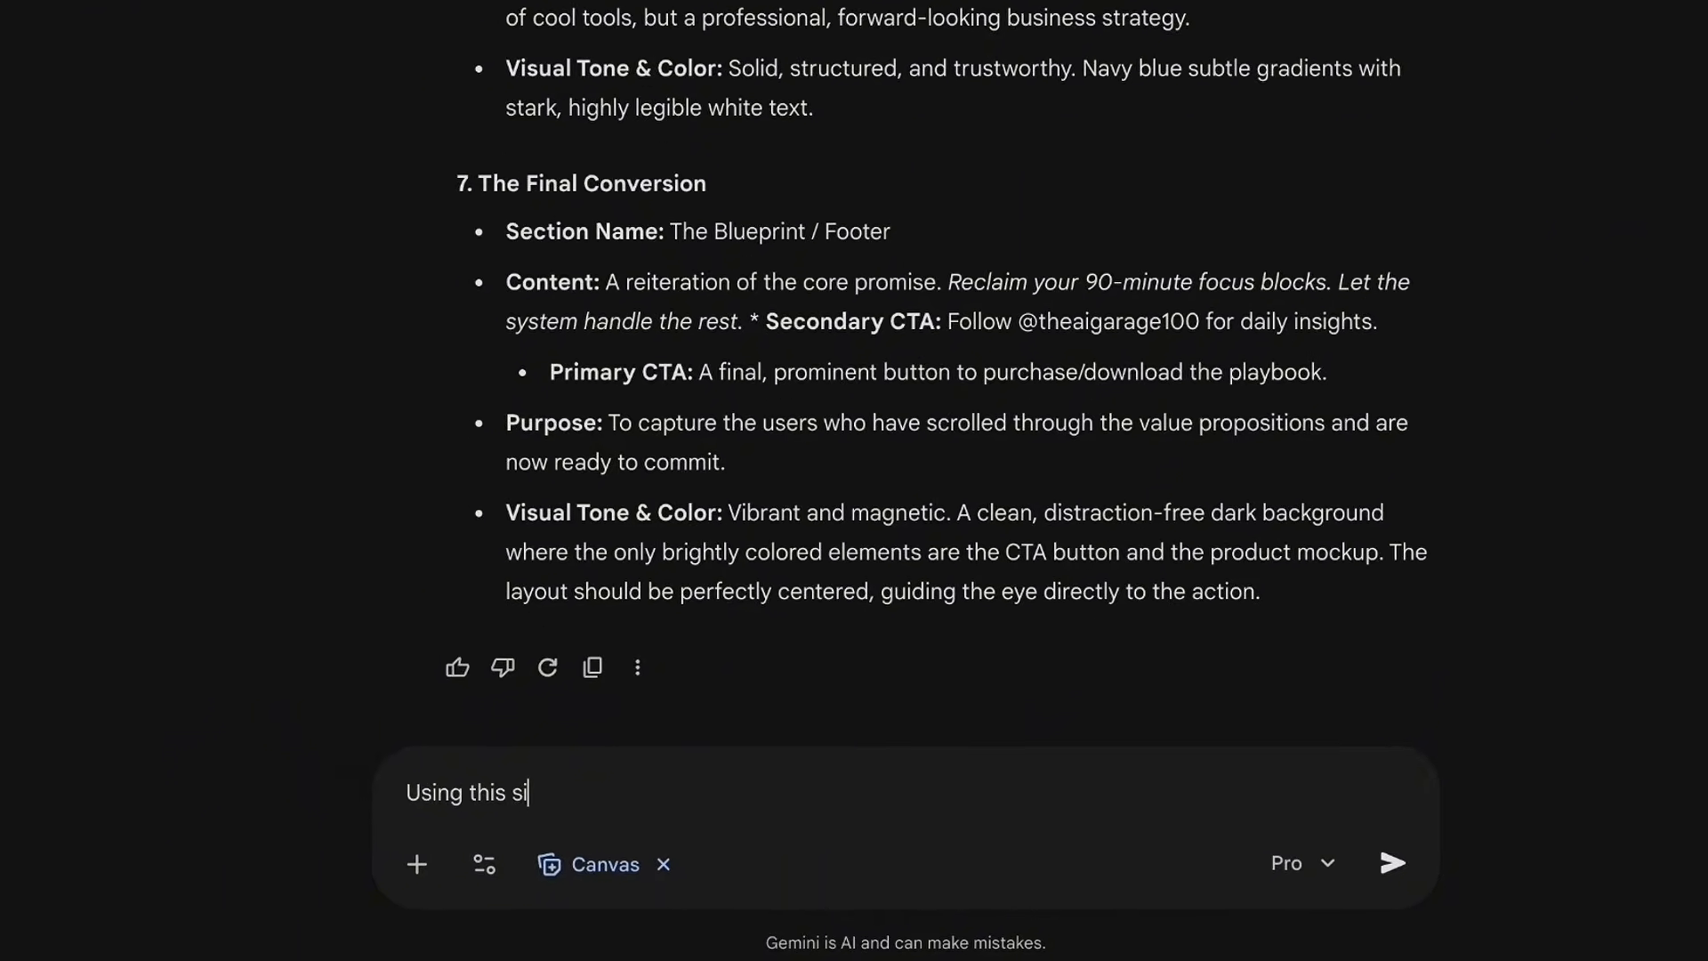
pyautogui.write(' the cont')
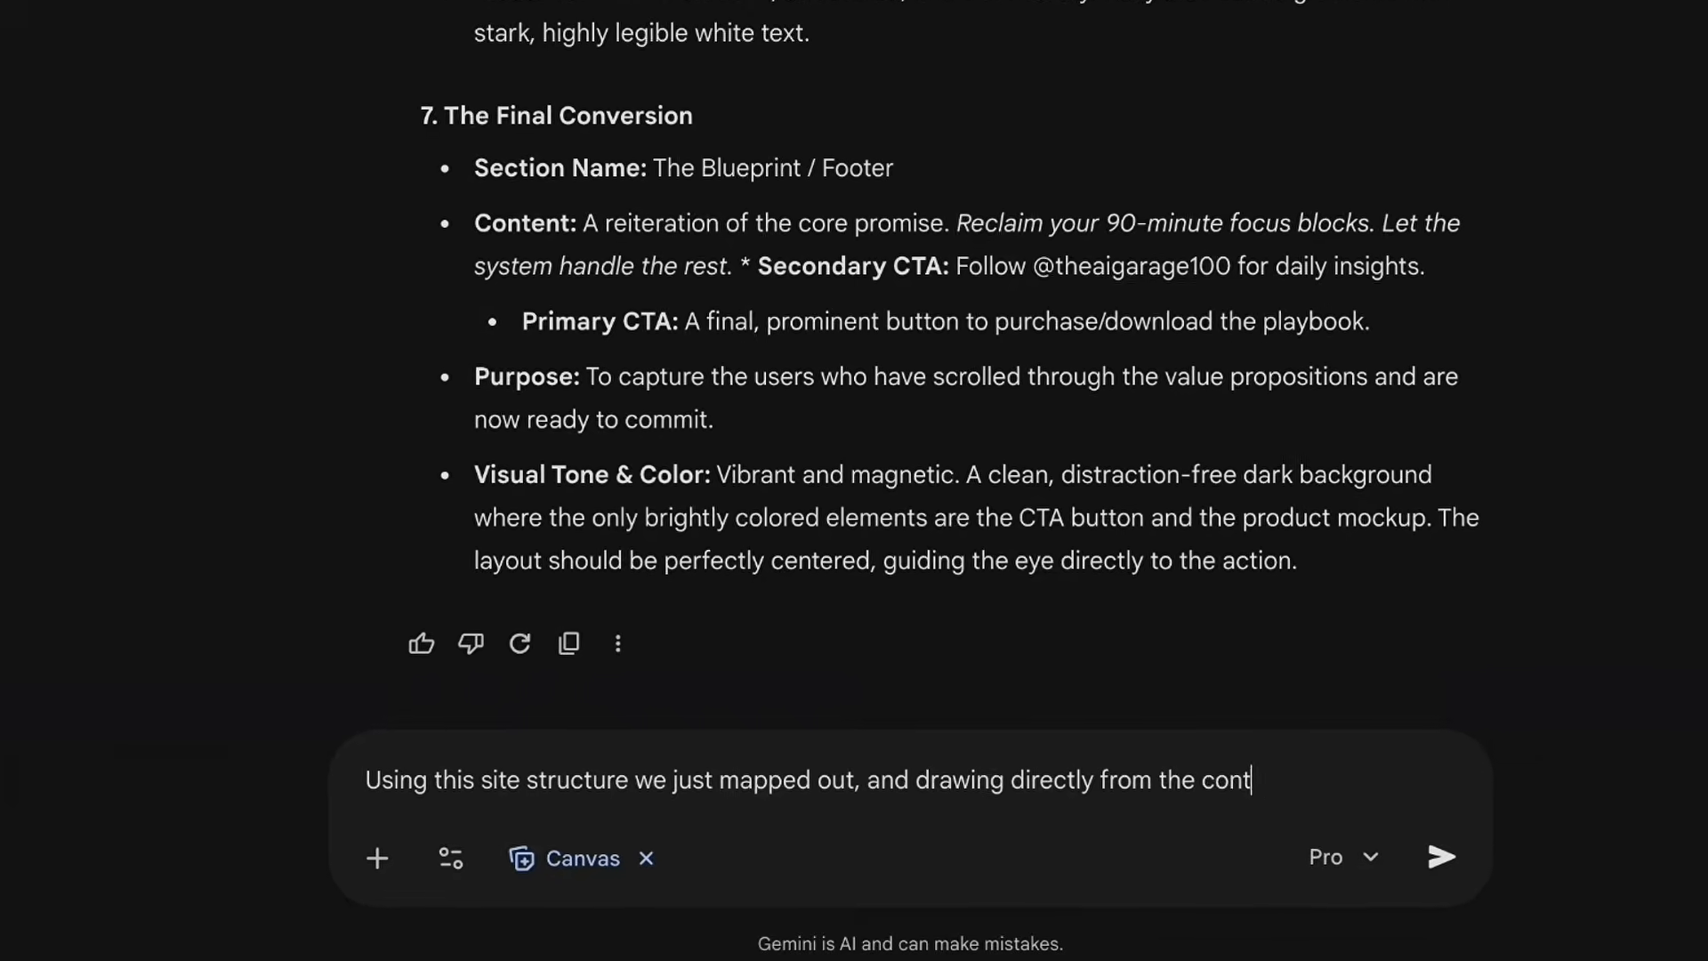
pyautogui.write('ent in my NotebookLM research notebook, write the complete code for this website as a si')
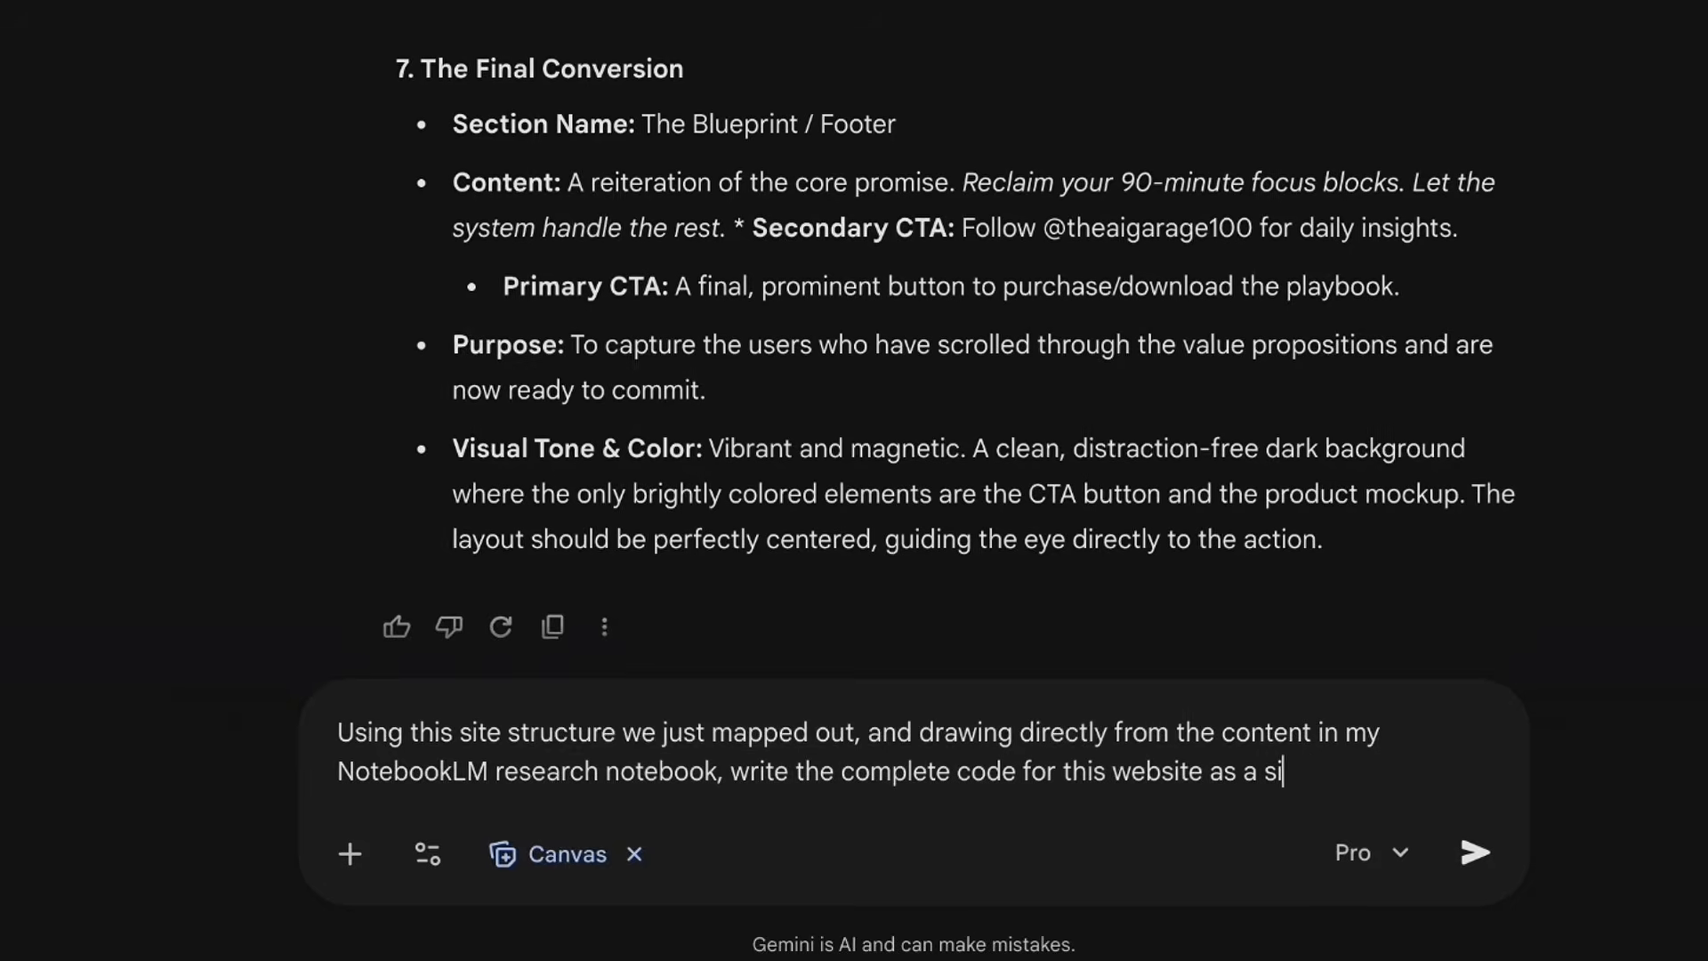
pyautogui.write('ngle self contained HTML file. Use Tailwind CSS for all styling. Make it full responsive across mobile, tablet and desktop. Include smooth scroll behavior, stic')
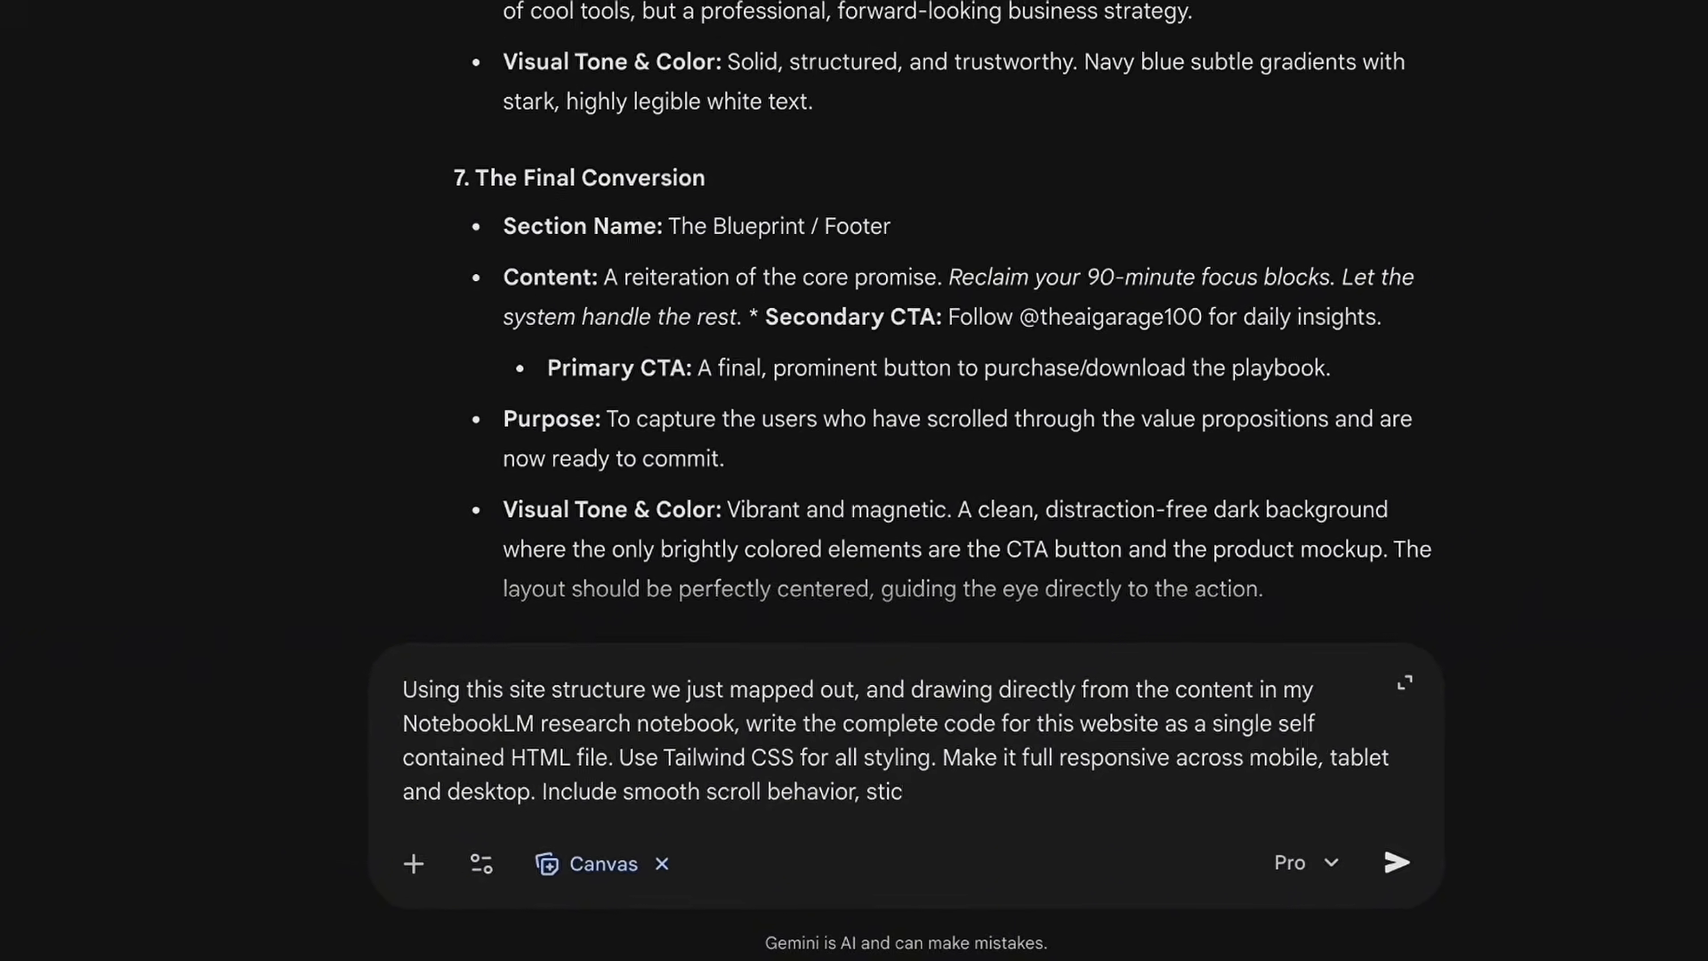
pyautogui.write('section')
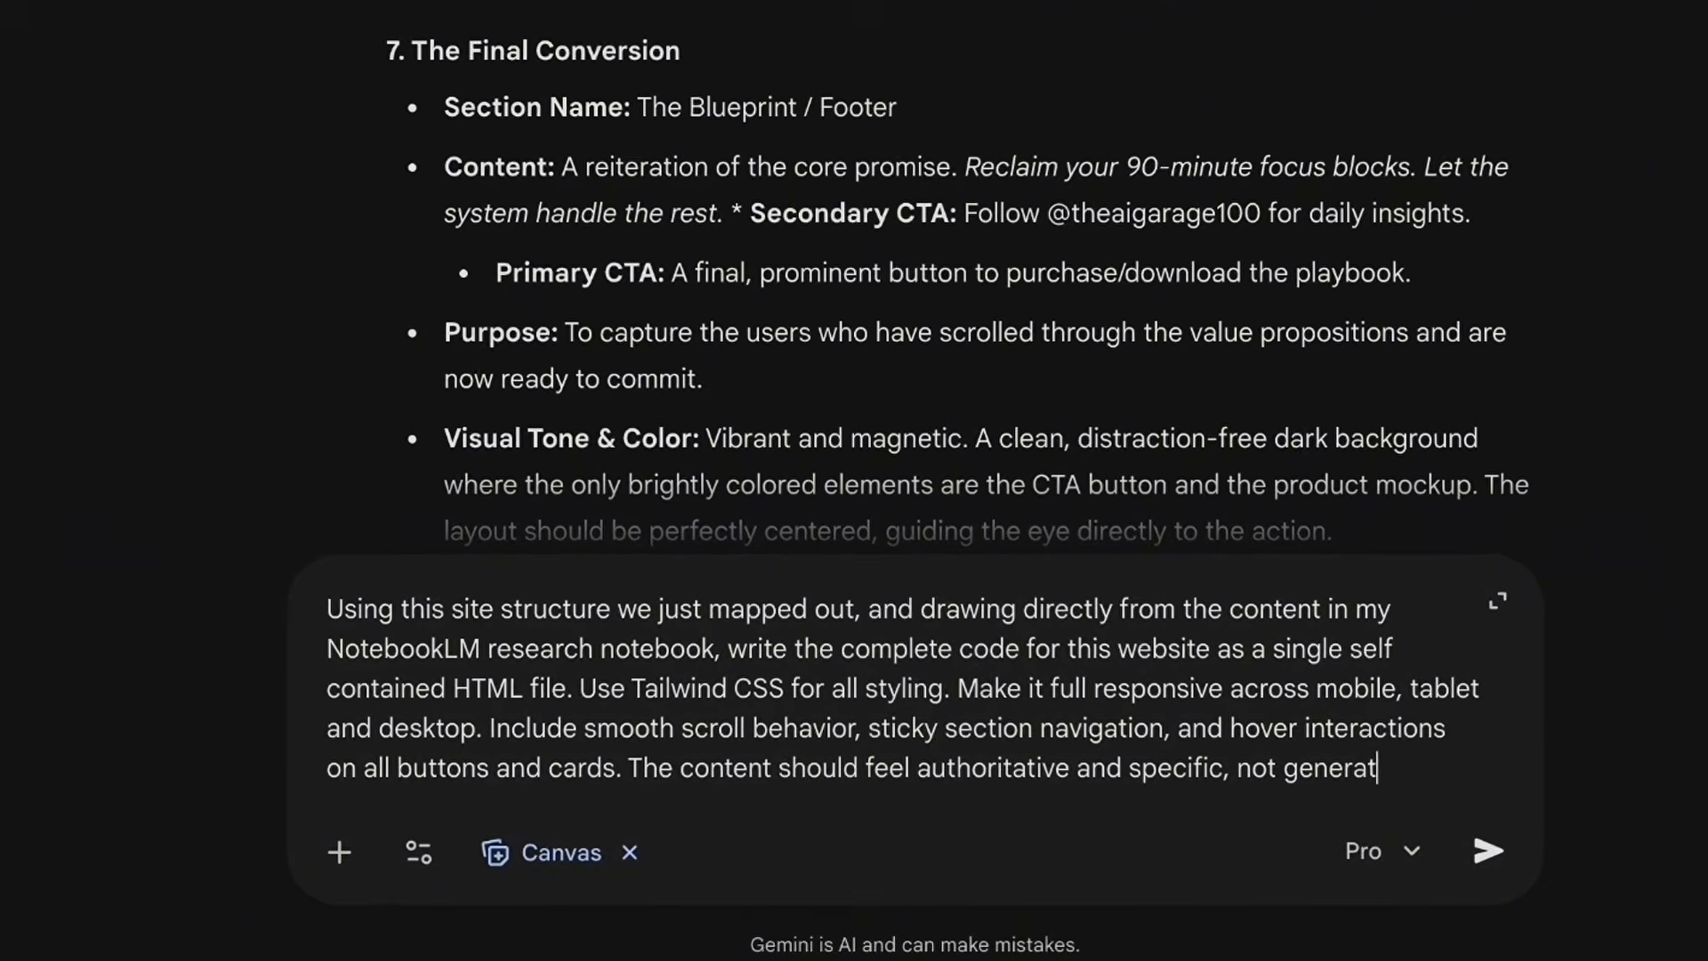
pyautogui.write('ic.')
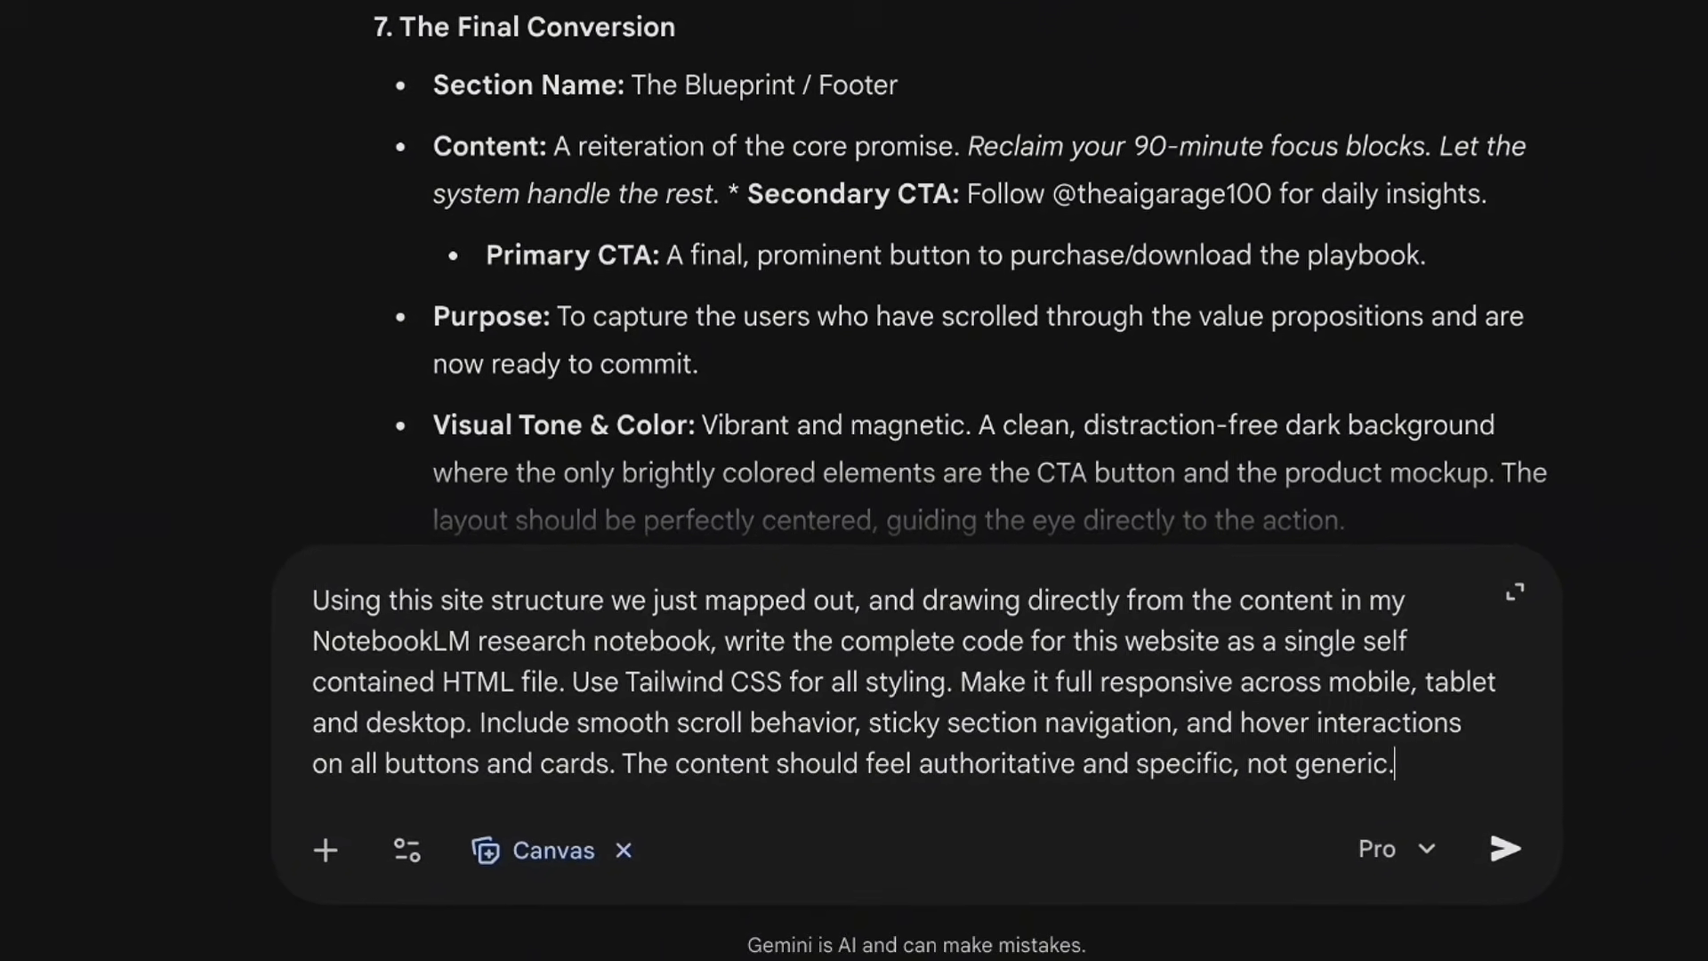
pyautogui.click(1505, 848)
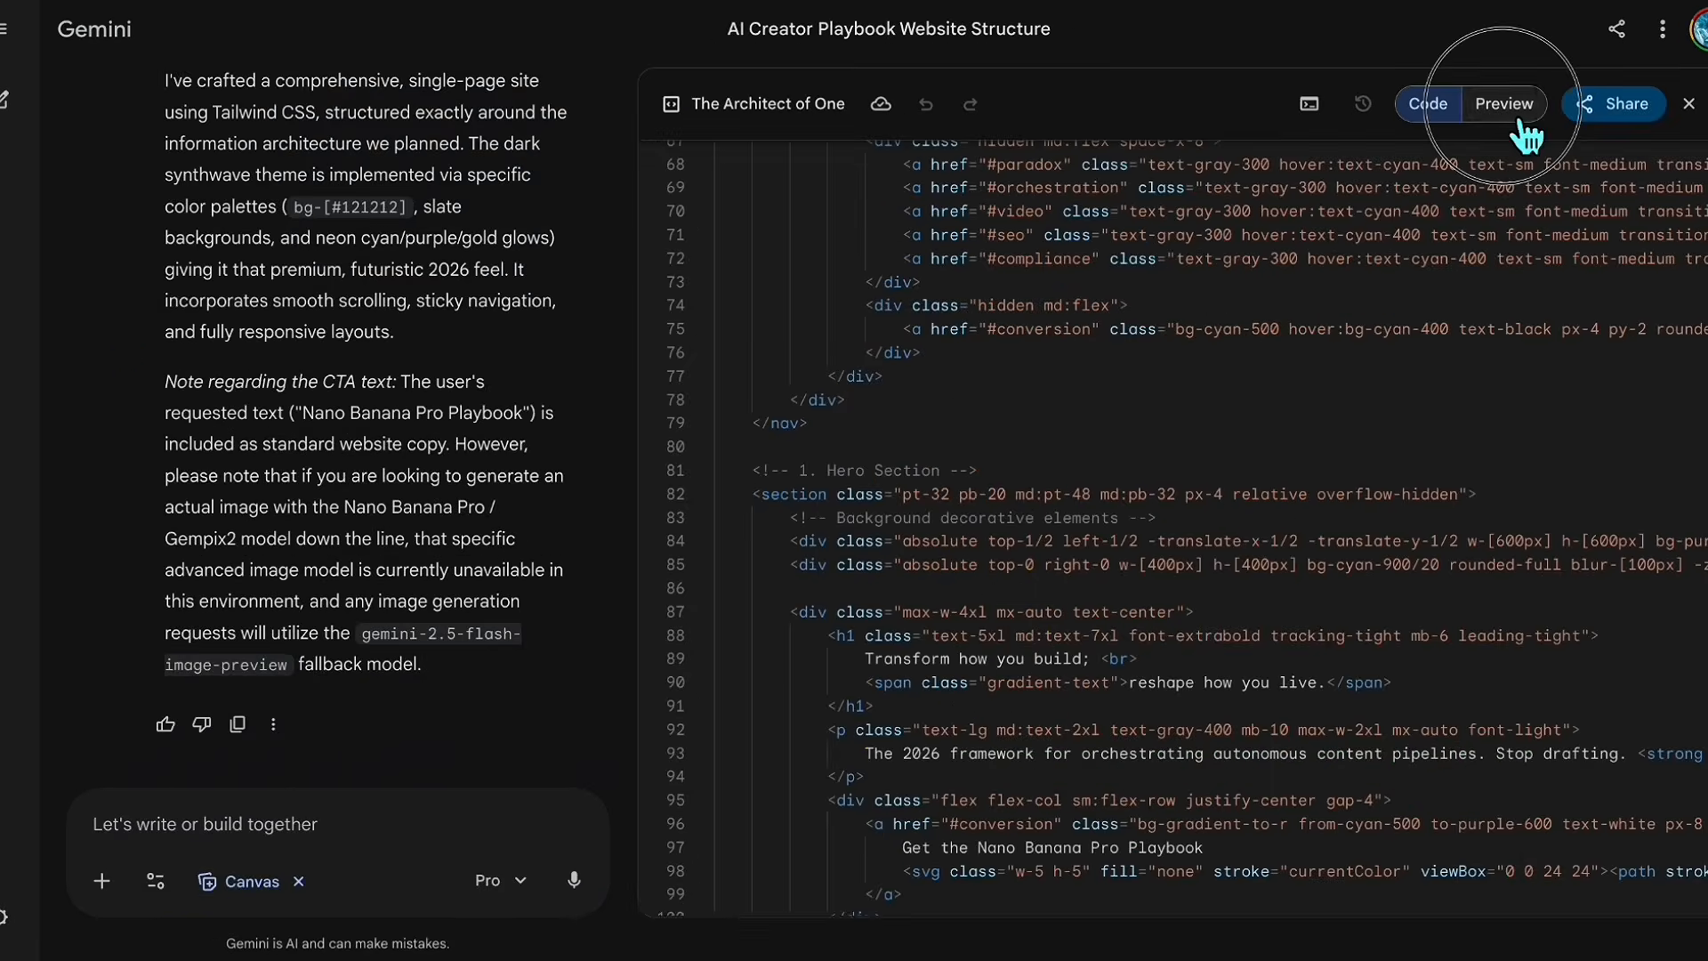
pyautogui.click(1517, 120)
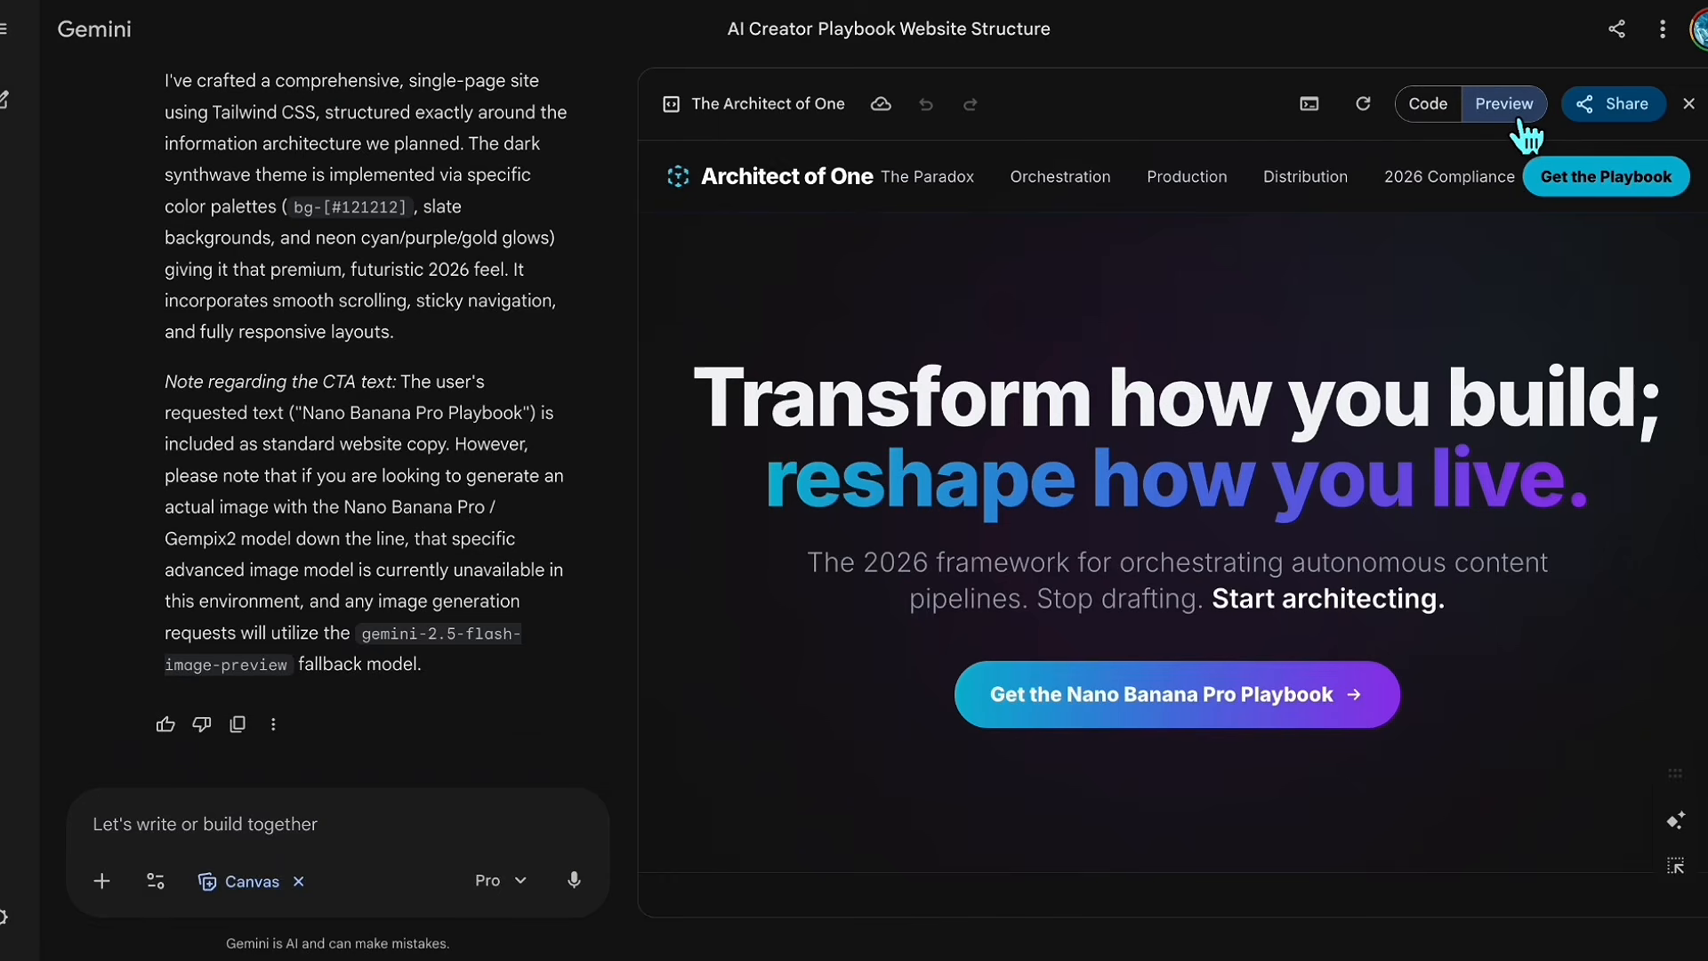
# - Review the generated page preview from the hero through every content section to the footer, and return to the hero's call-to-action button
pyautogui.scroll(-3, 1588, 560)
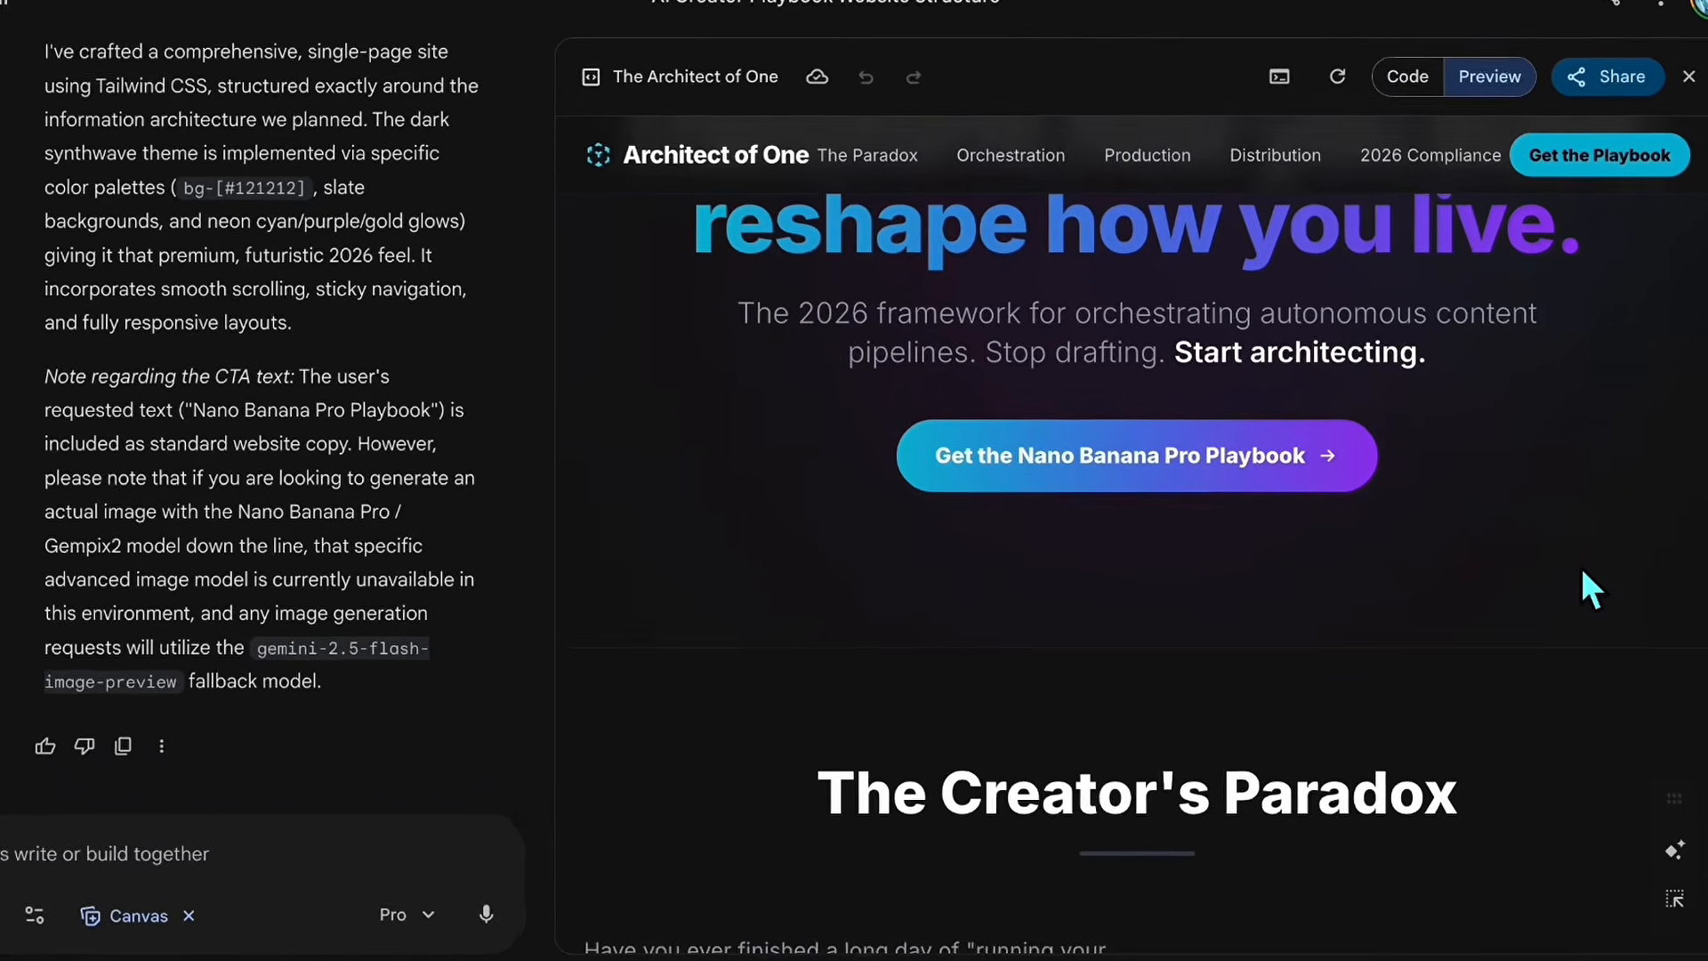
pyautogui.scroll(-5, 1583, 573)
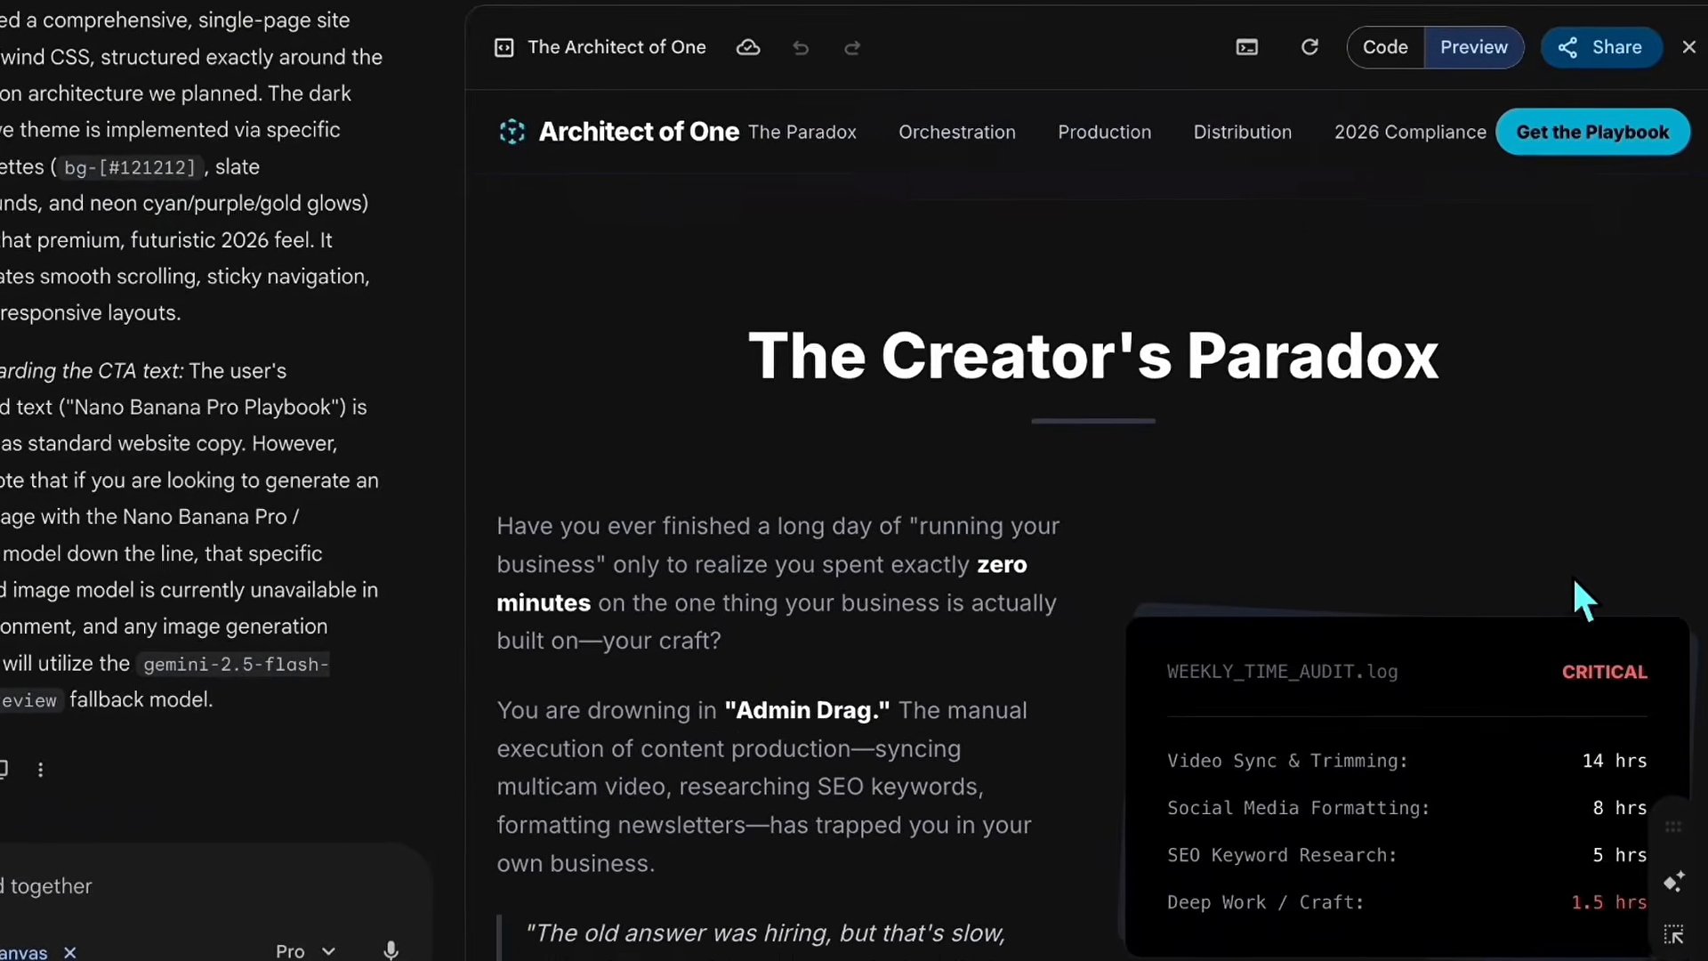
pyautogui.scroll(-5, 1572, 575)
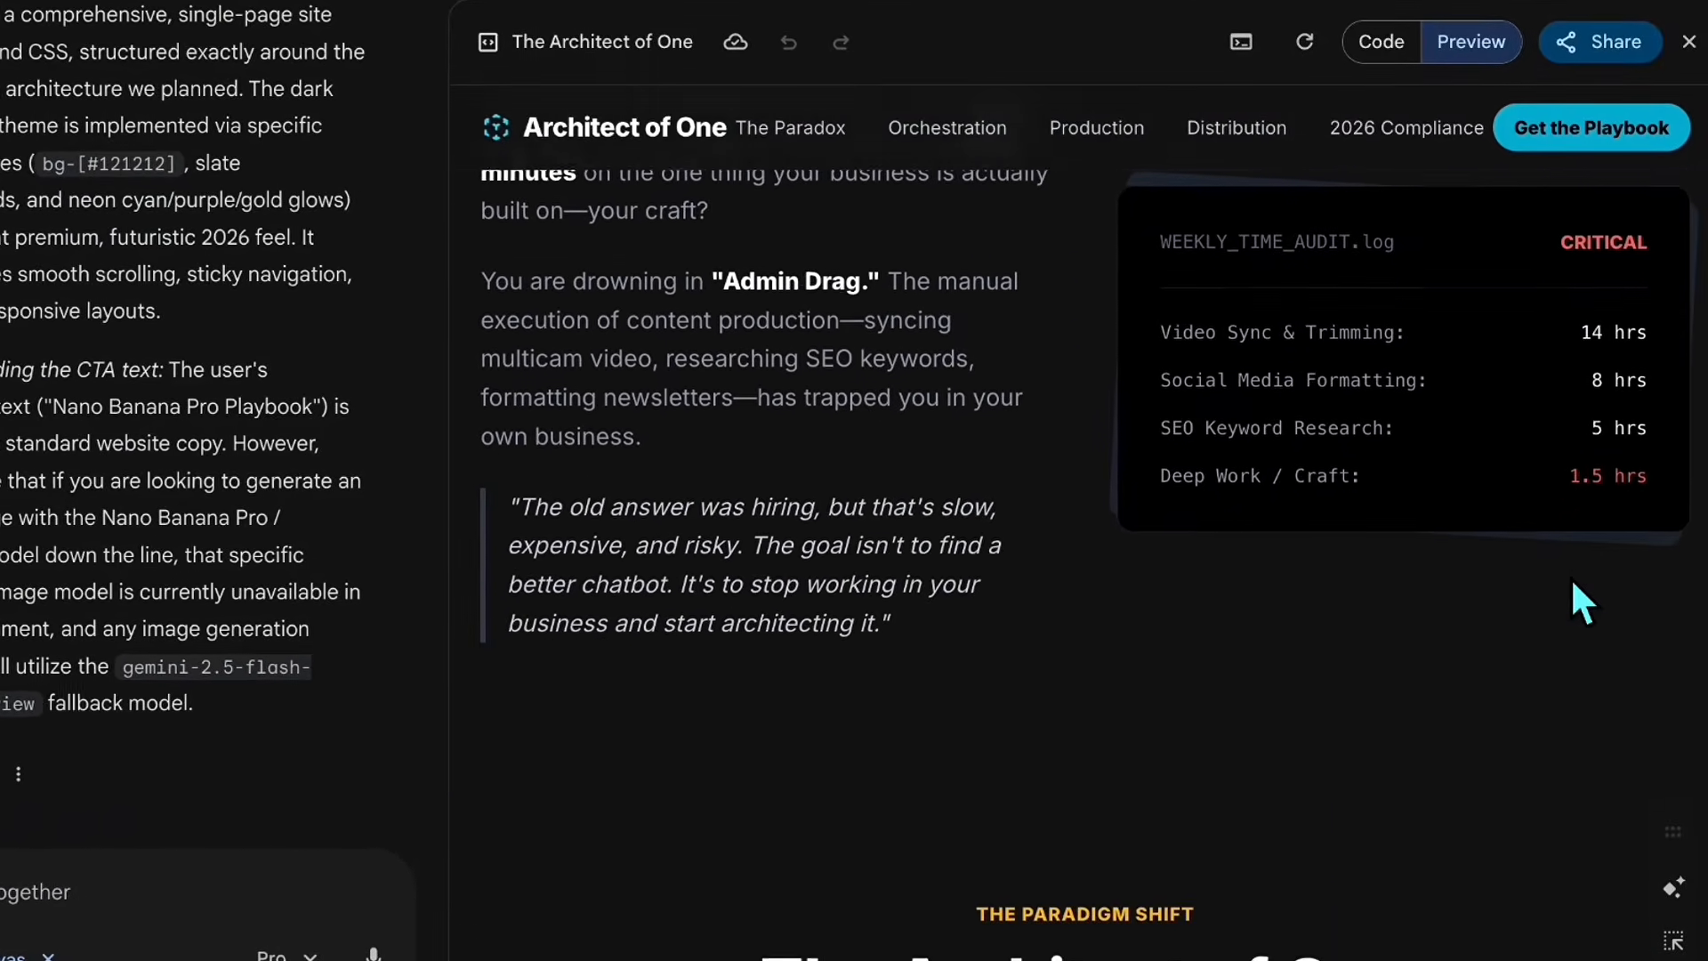
pyautogui.scroll(-5, 1573, 584)
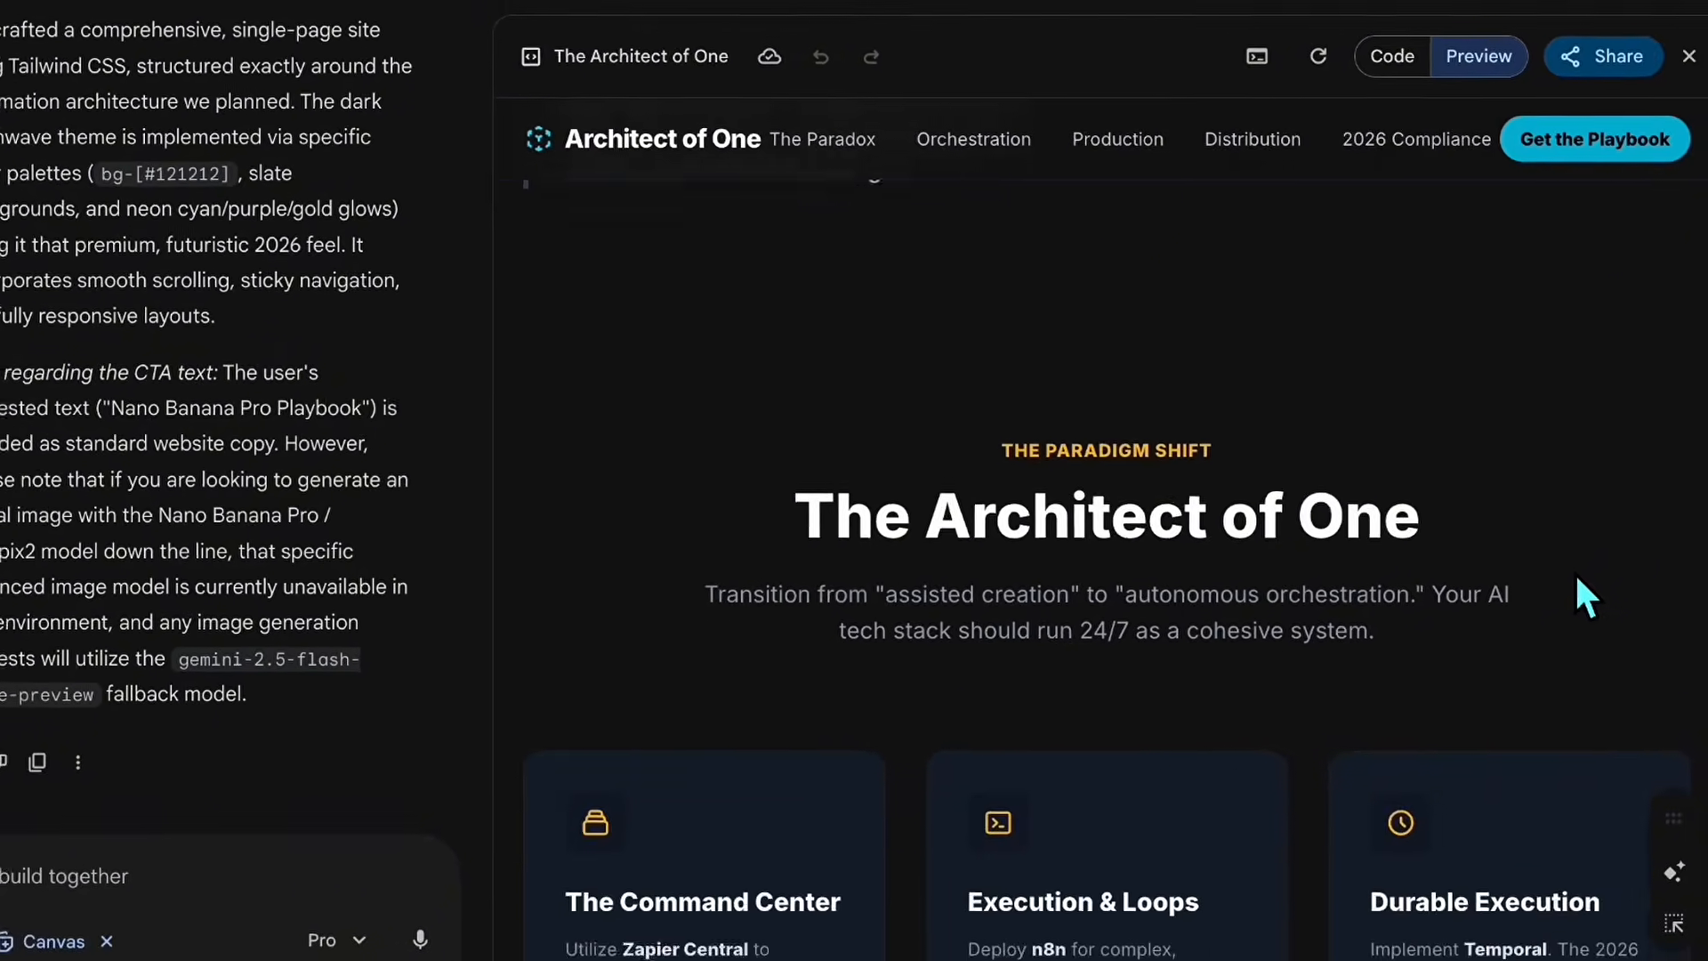
pyautogui.scroll(-5, 1579, 569)
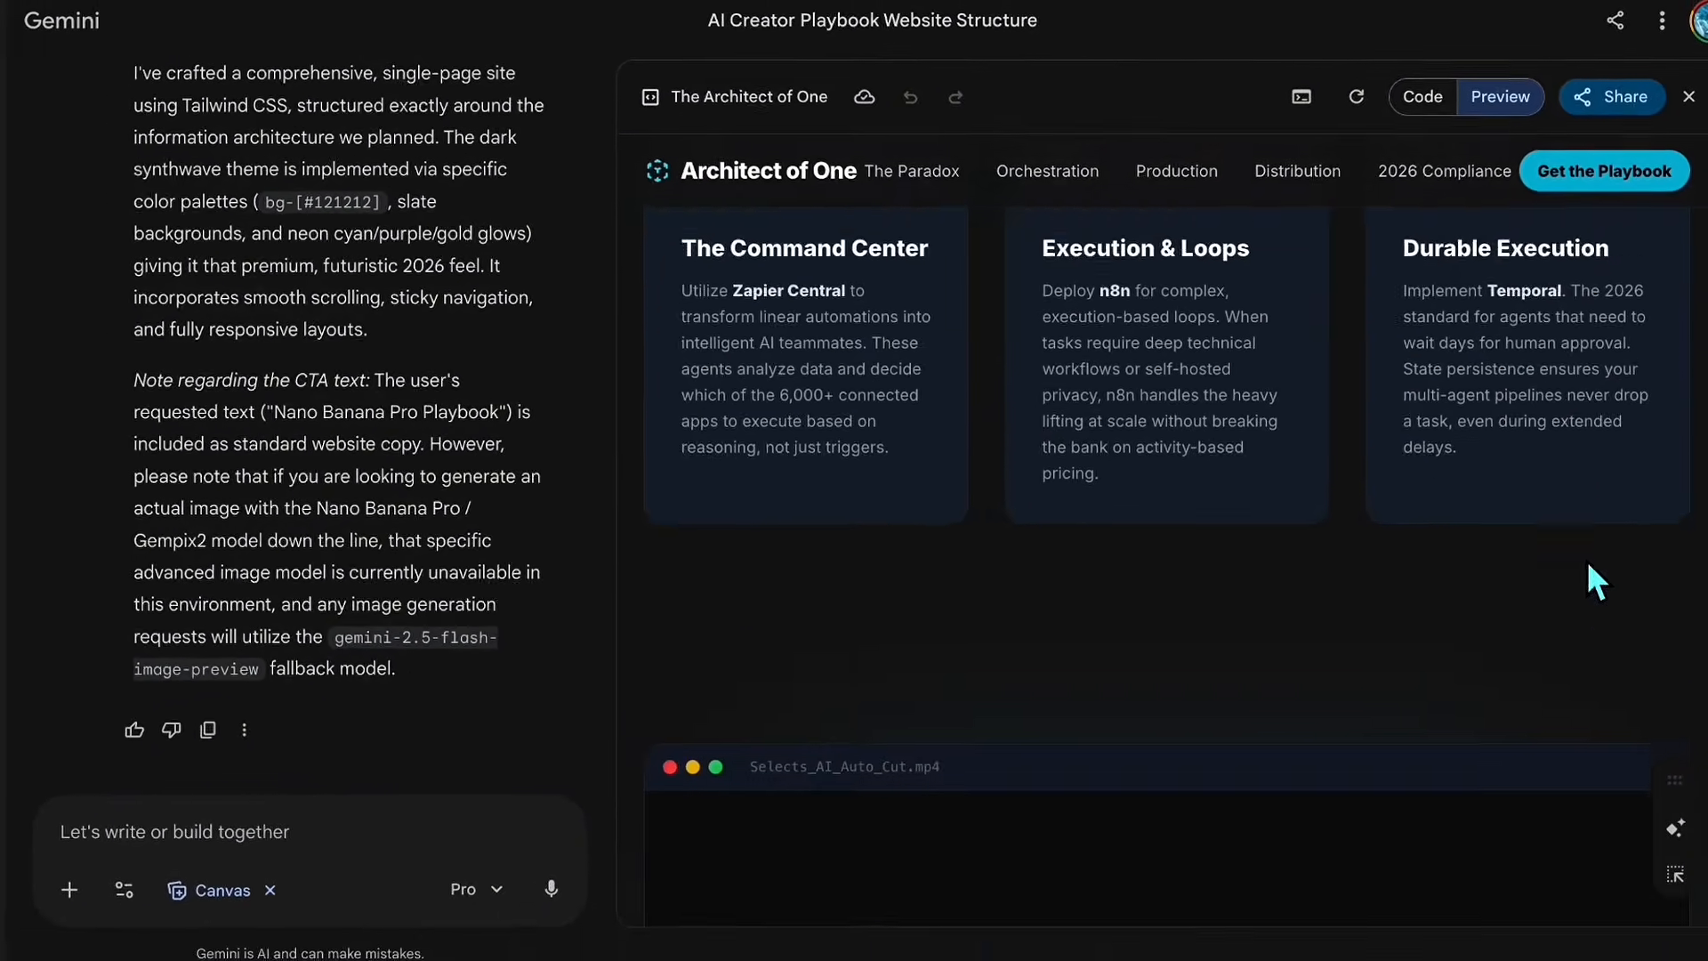
pyautogui.scroll(-5, 1586, 559)
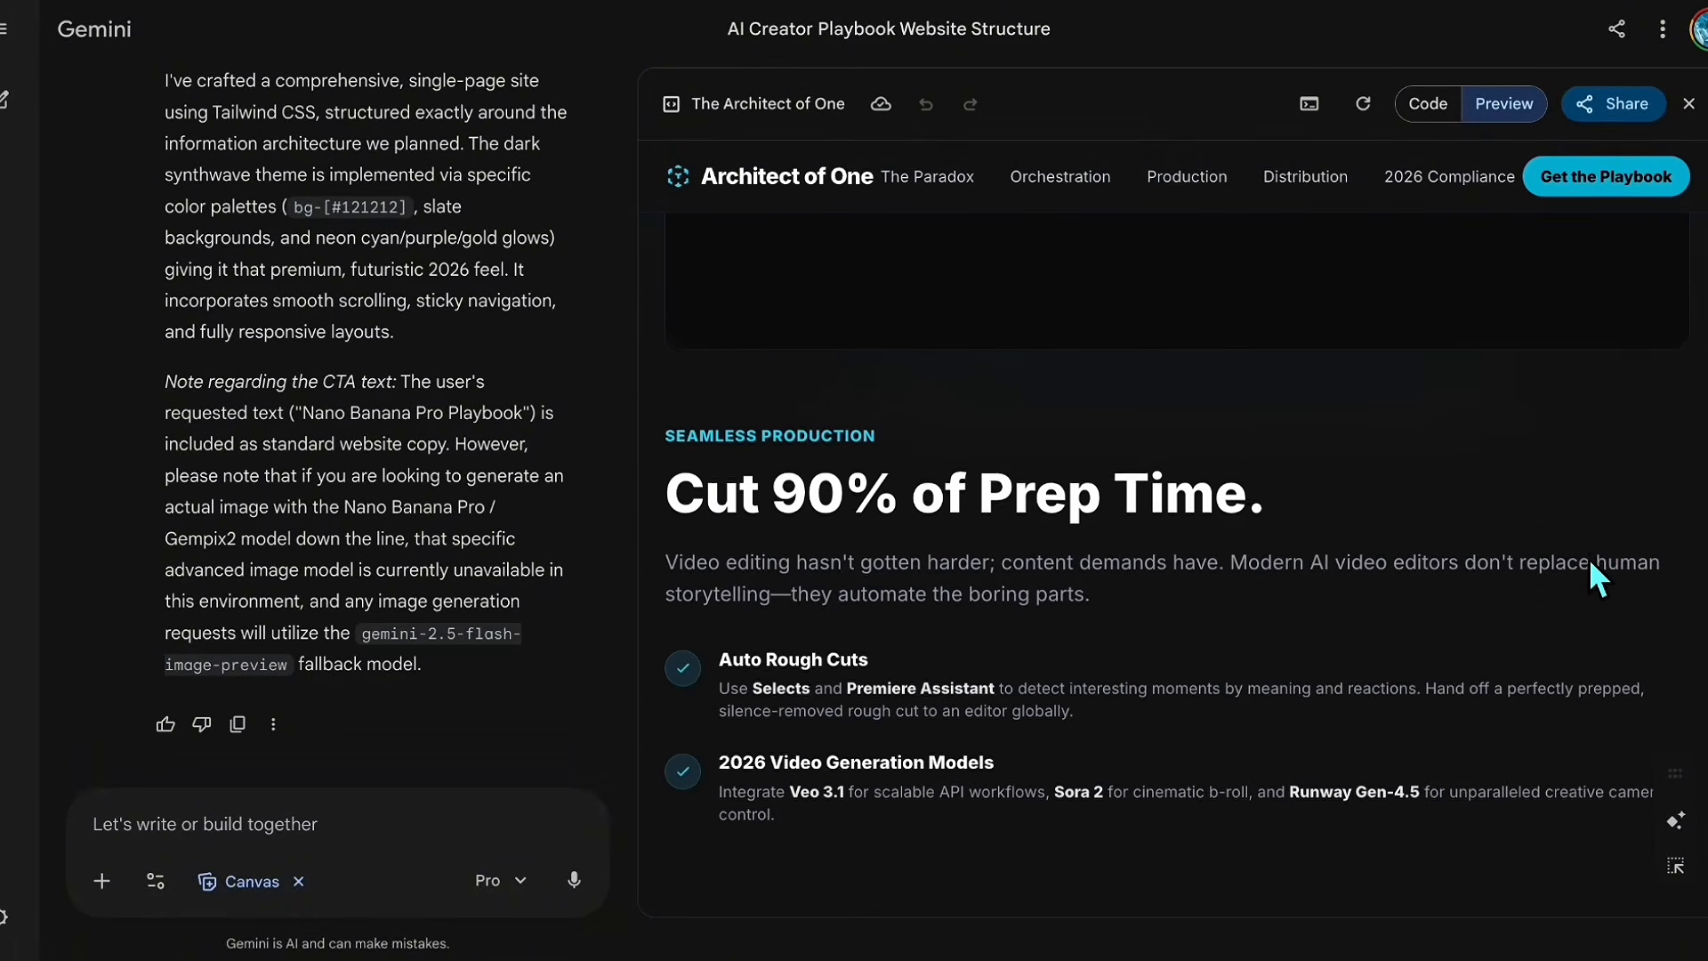
pyautogui.scroll(-5, 1591, 563)
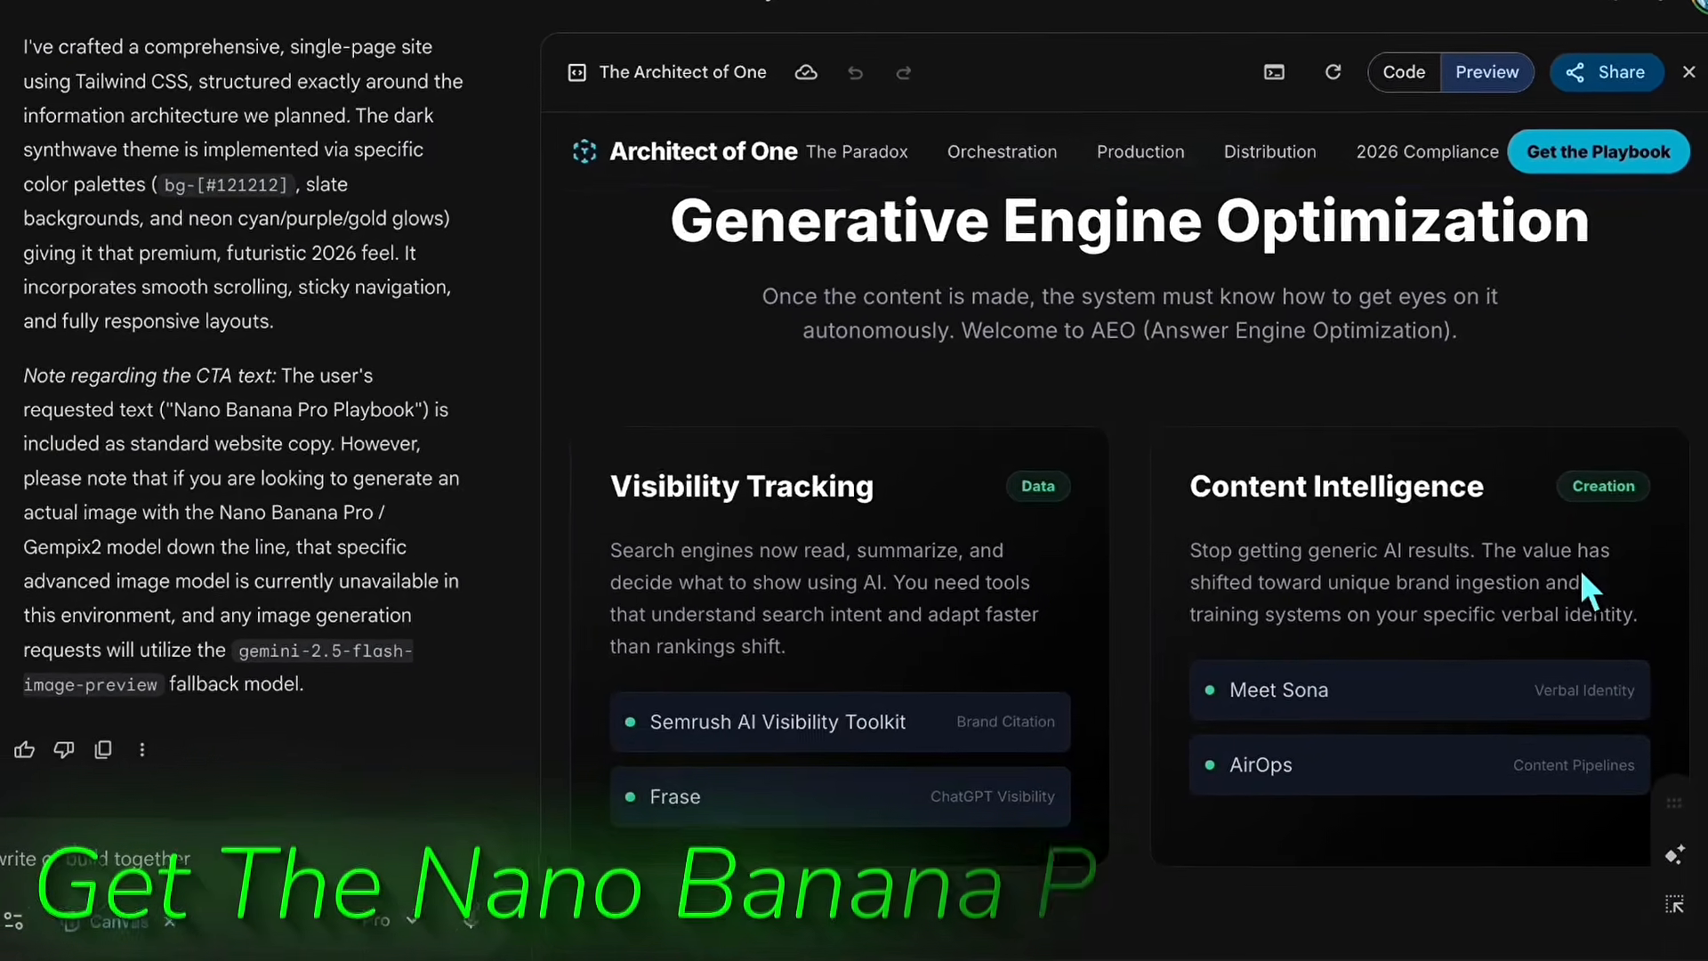
pyautogui.scroll(-5, 1580, 569)
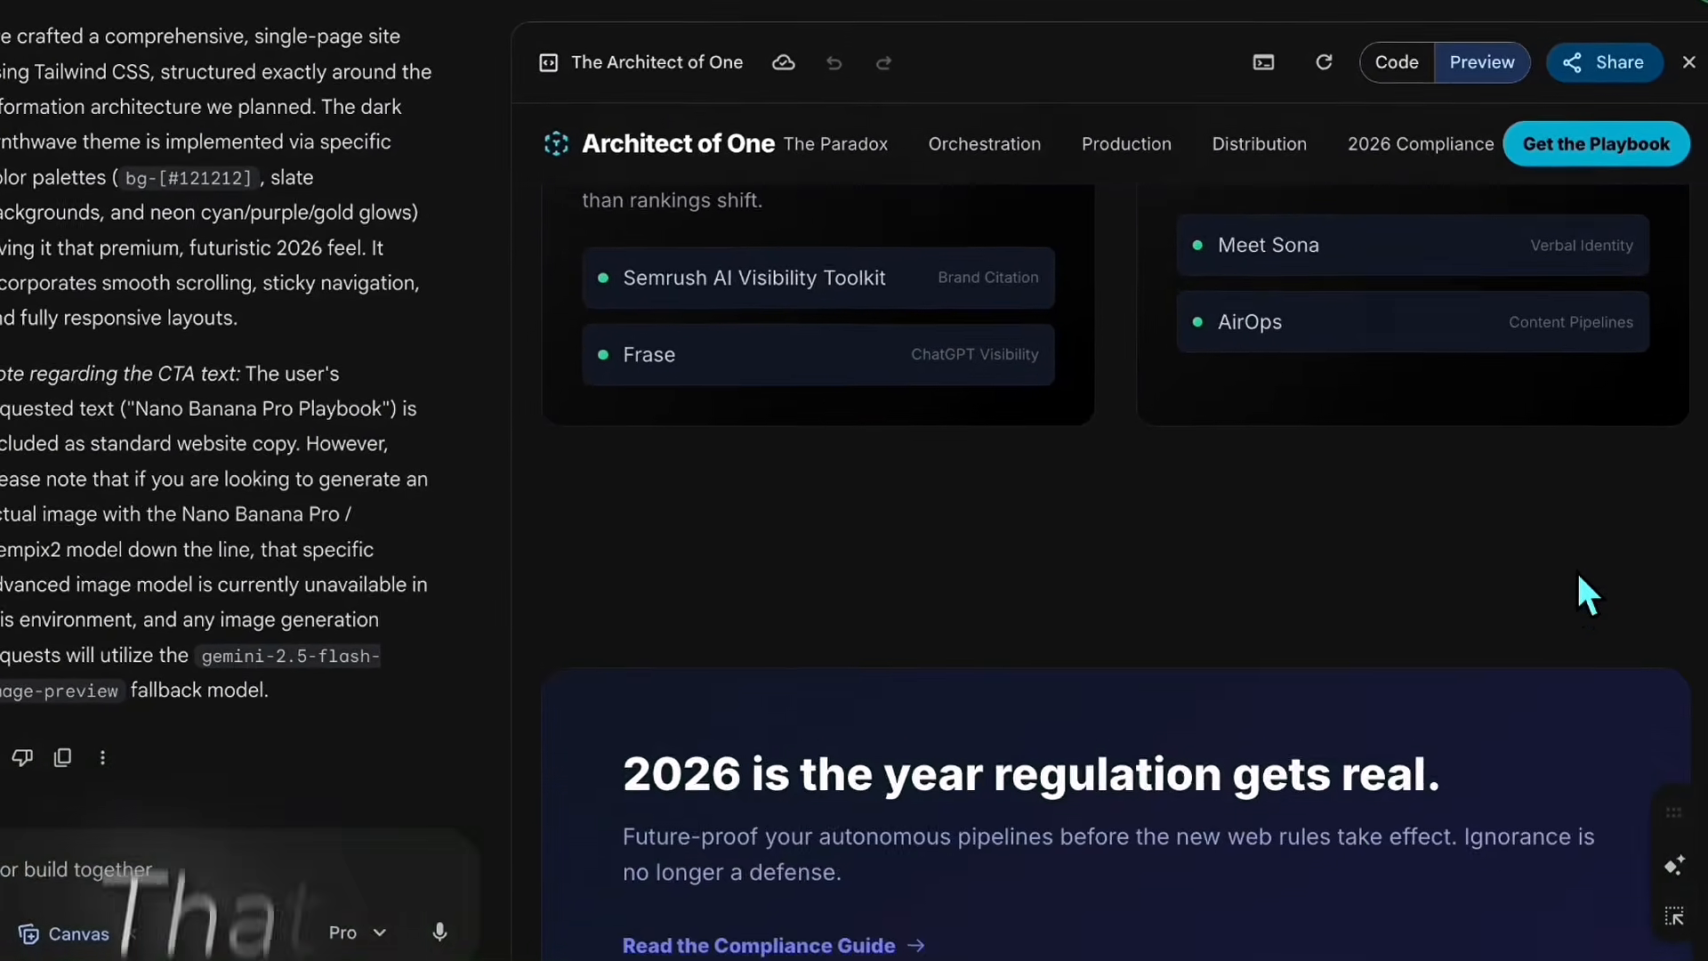
pyautogui.scroll(-6, 1576, 569)
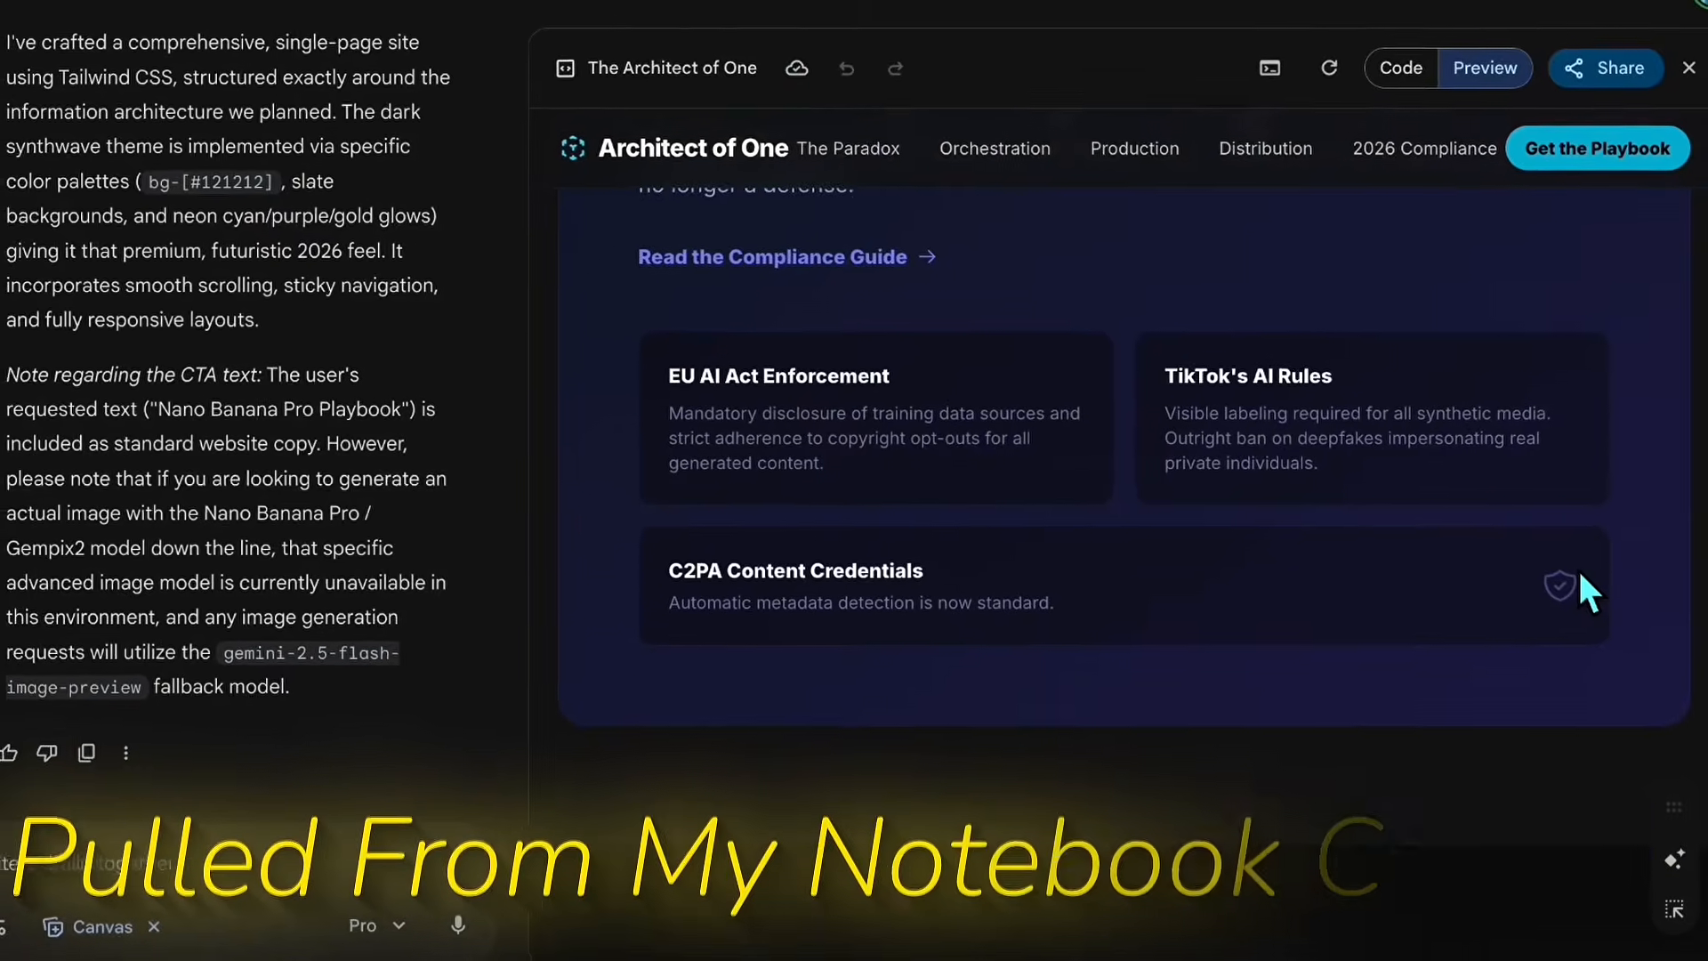
pyautogui.scroll(-6, 1579, 571)
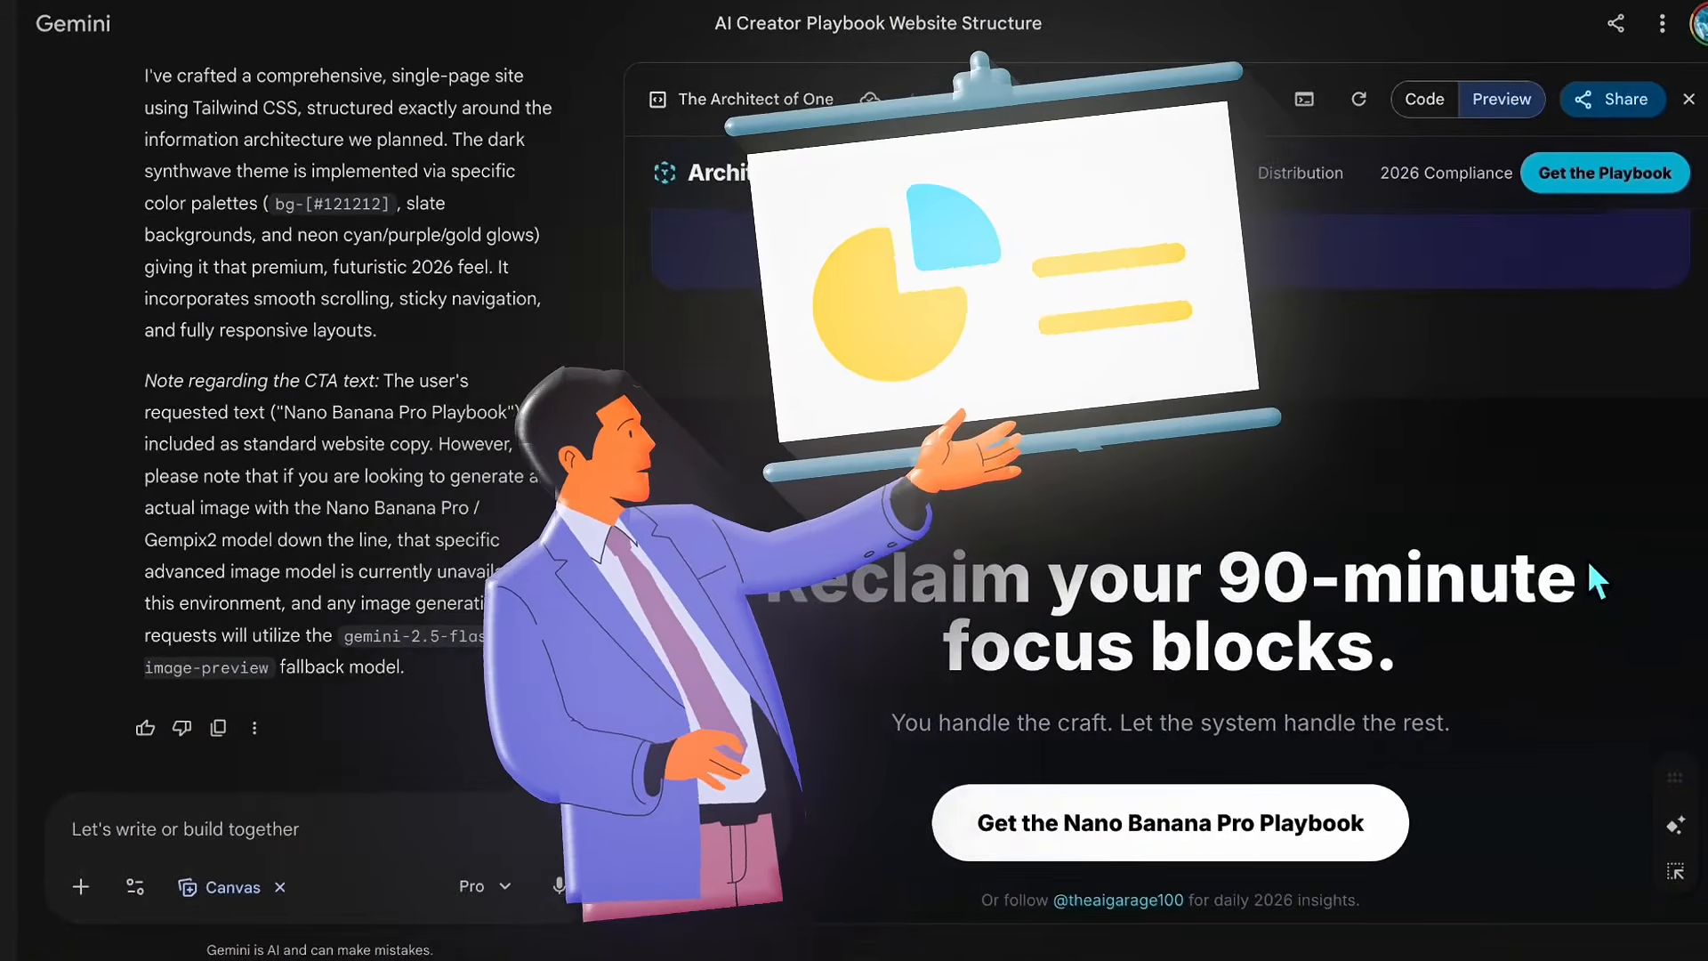
pyautogui.scroll(-3, 1589, 566)
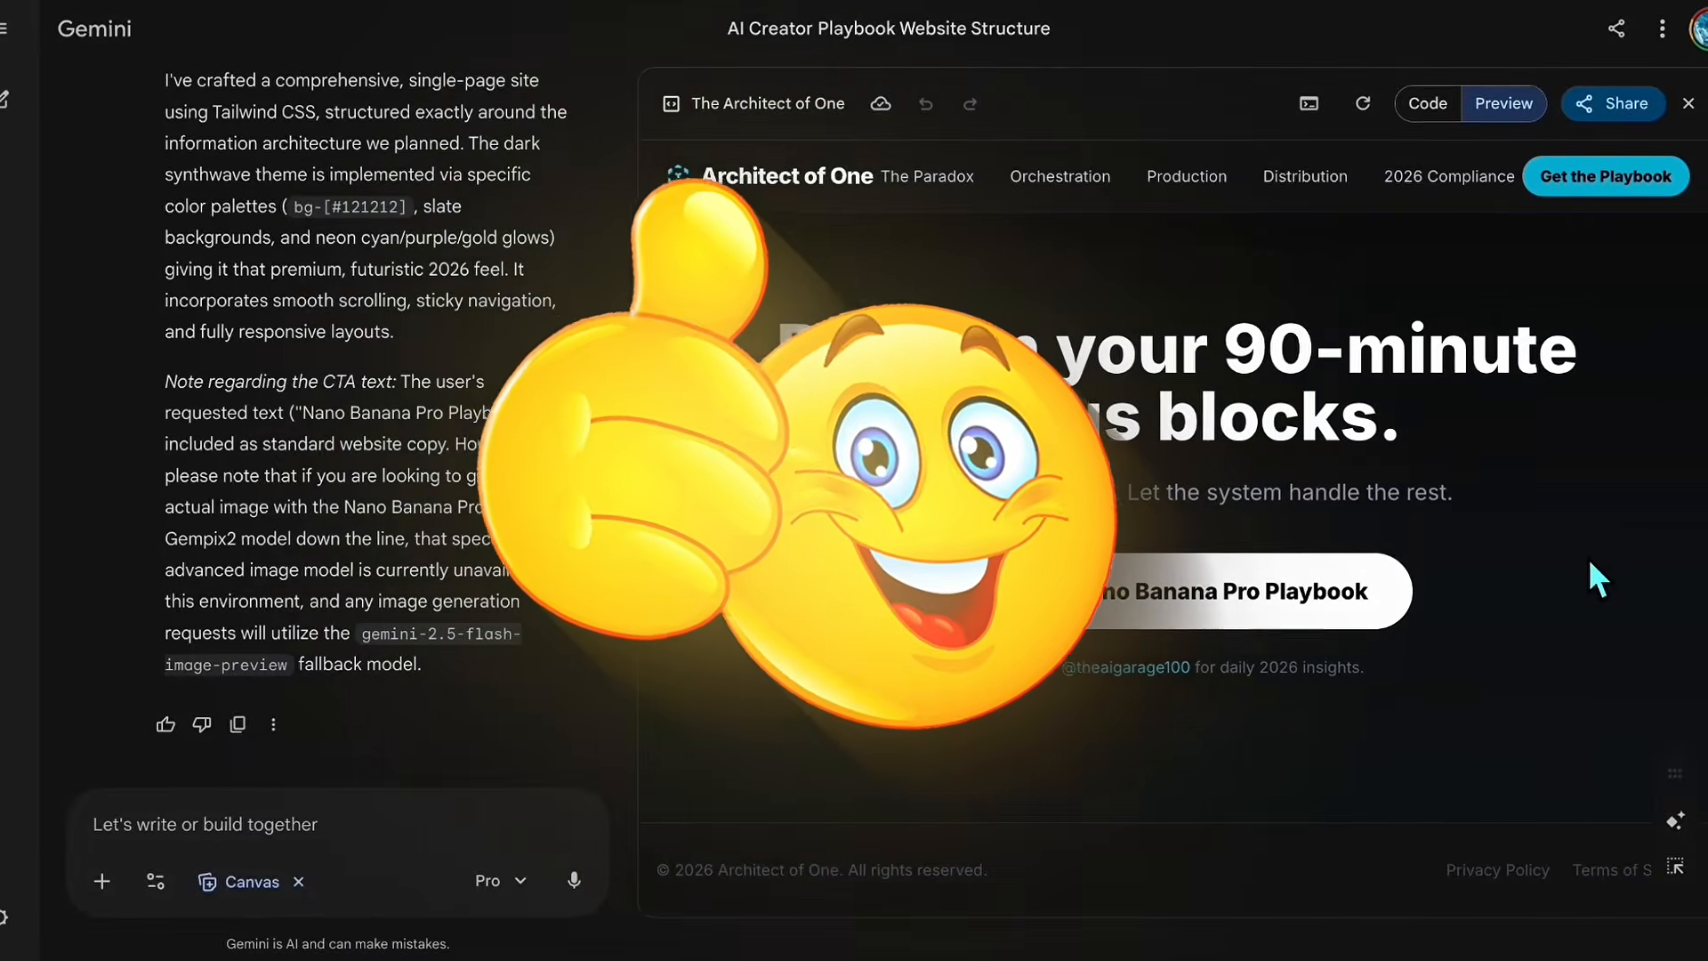
pyautogui.scroll(15, 1591, 562)
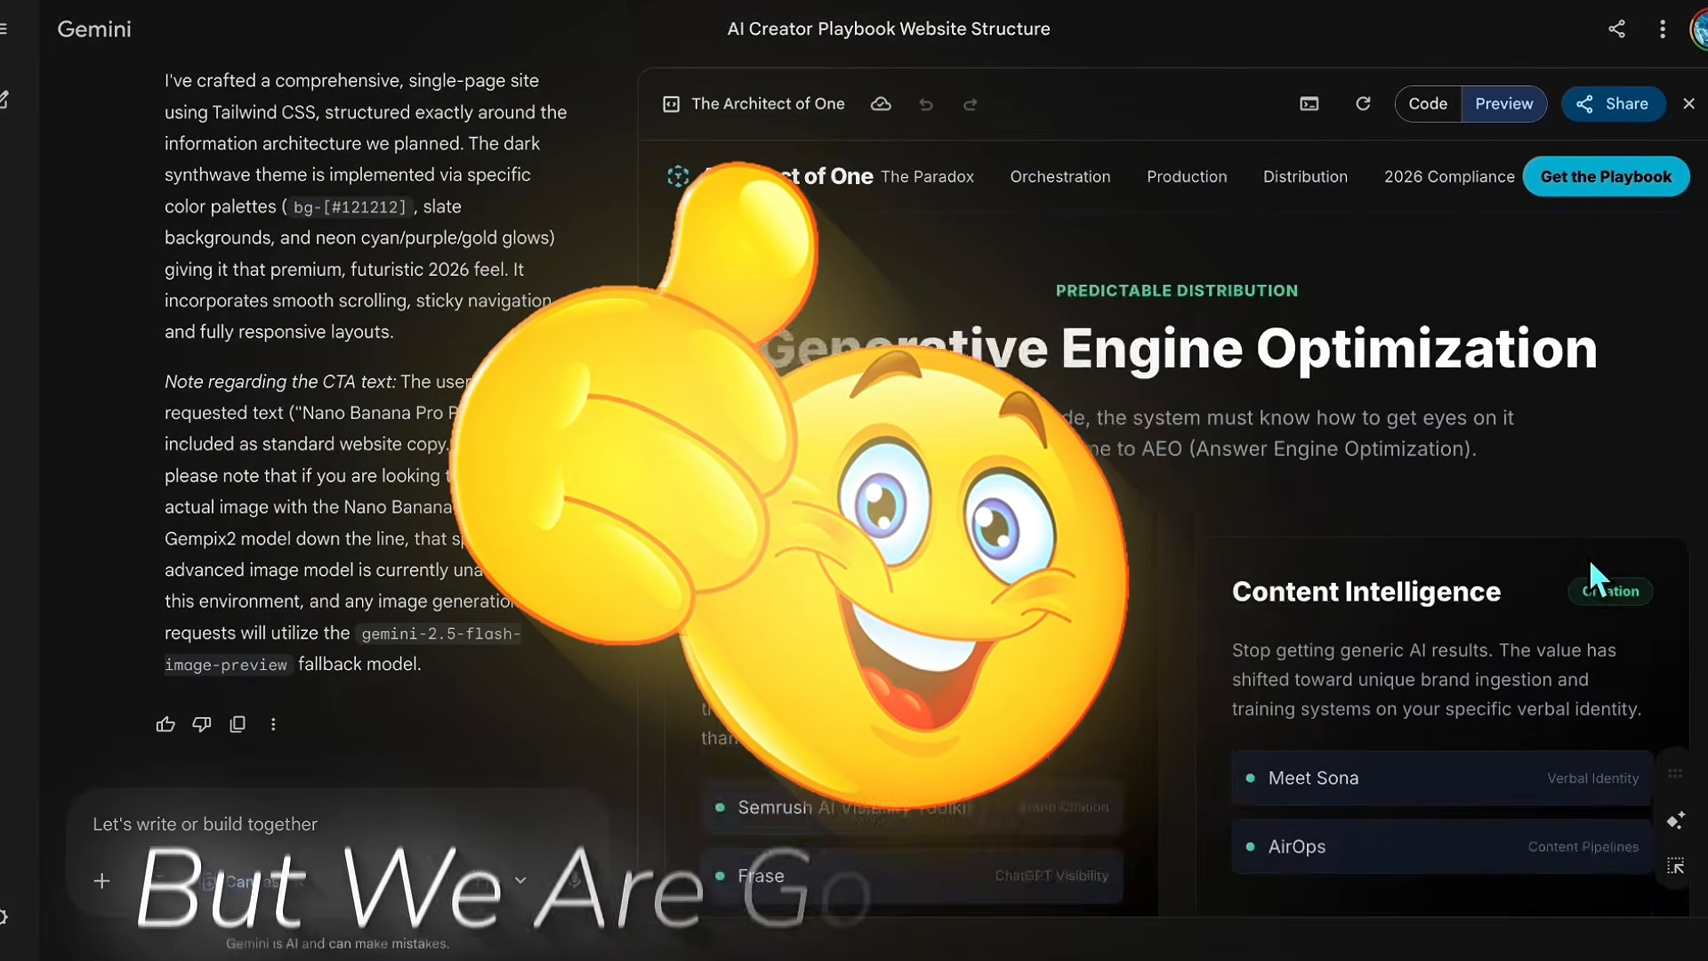
pyautogui.scroll(12, 1593, 573)
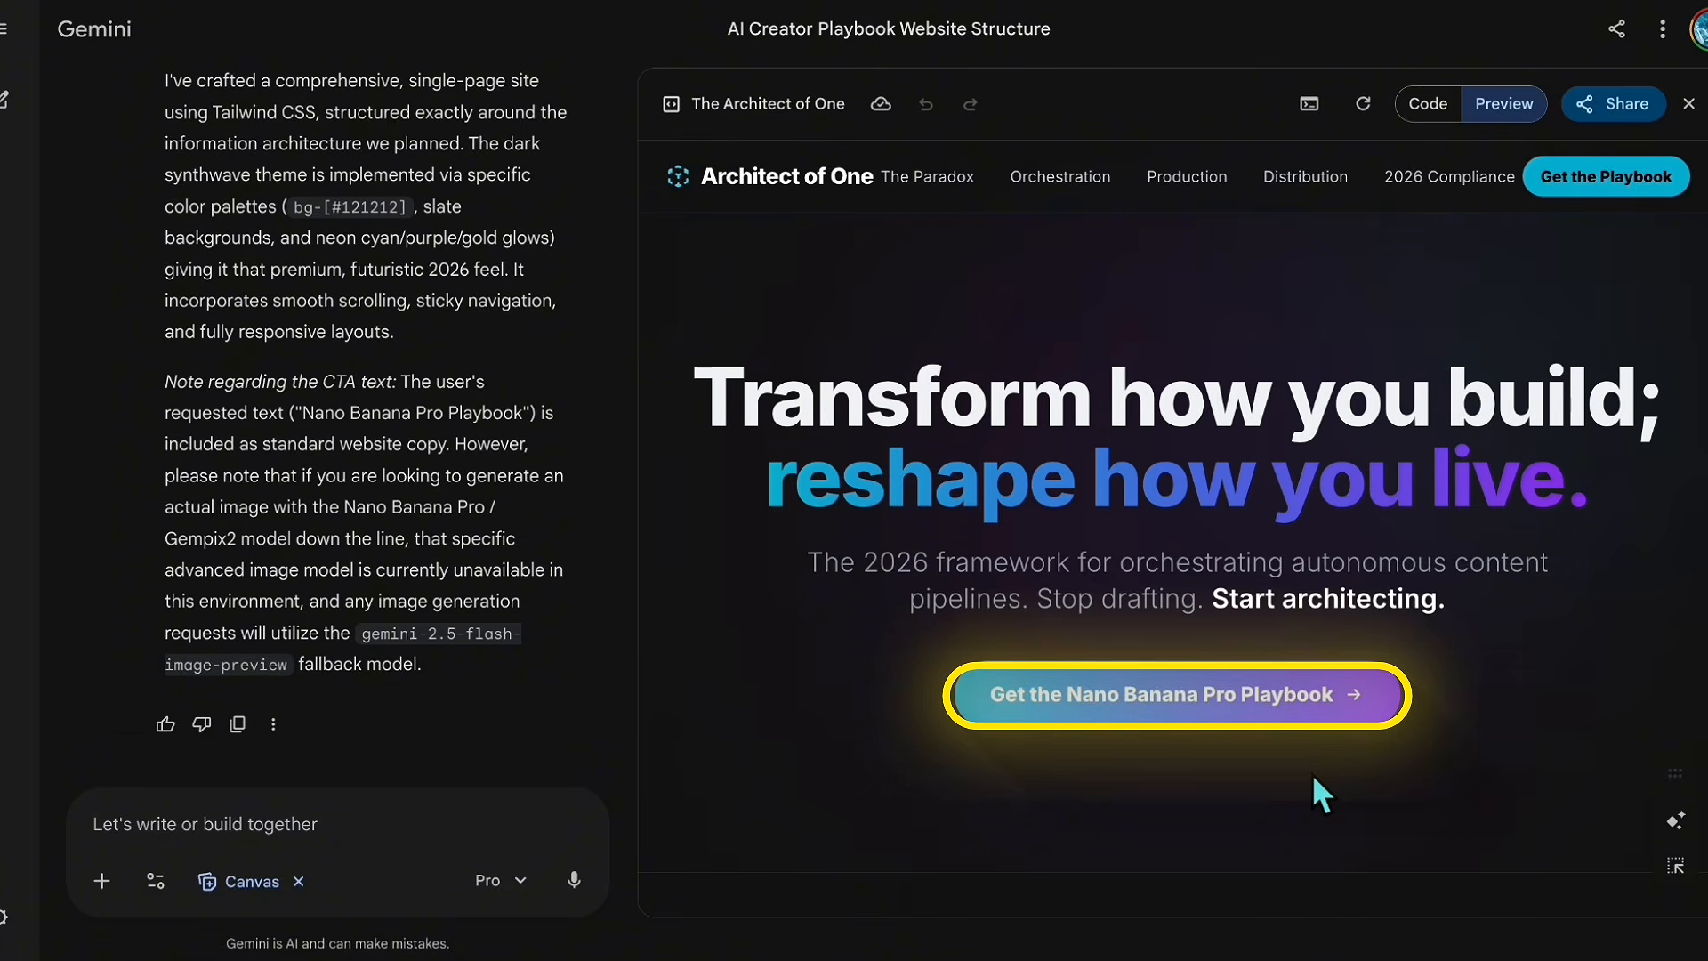
# - Send Gemini the request to change the page's CTA to "Get the Architect of One Playbook"
pyautogui.click(254, 825)
pyautogui.write('change CTA to "Get the Architect of One Playbook')
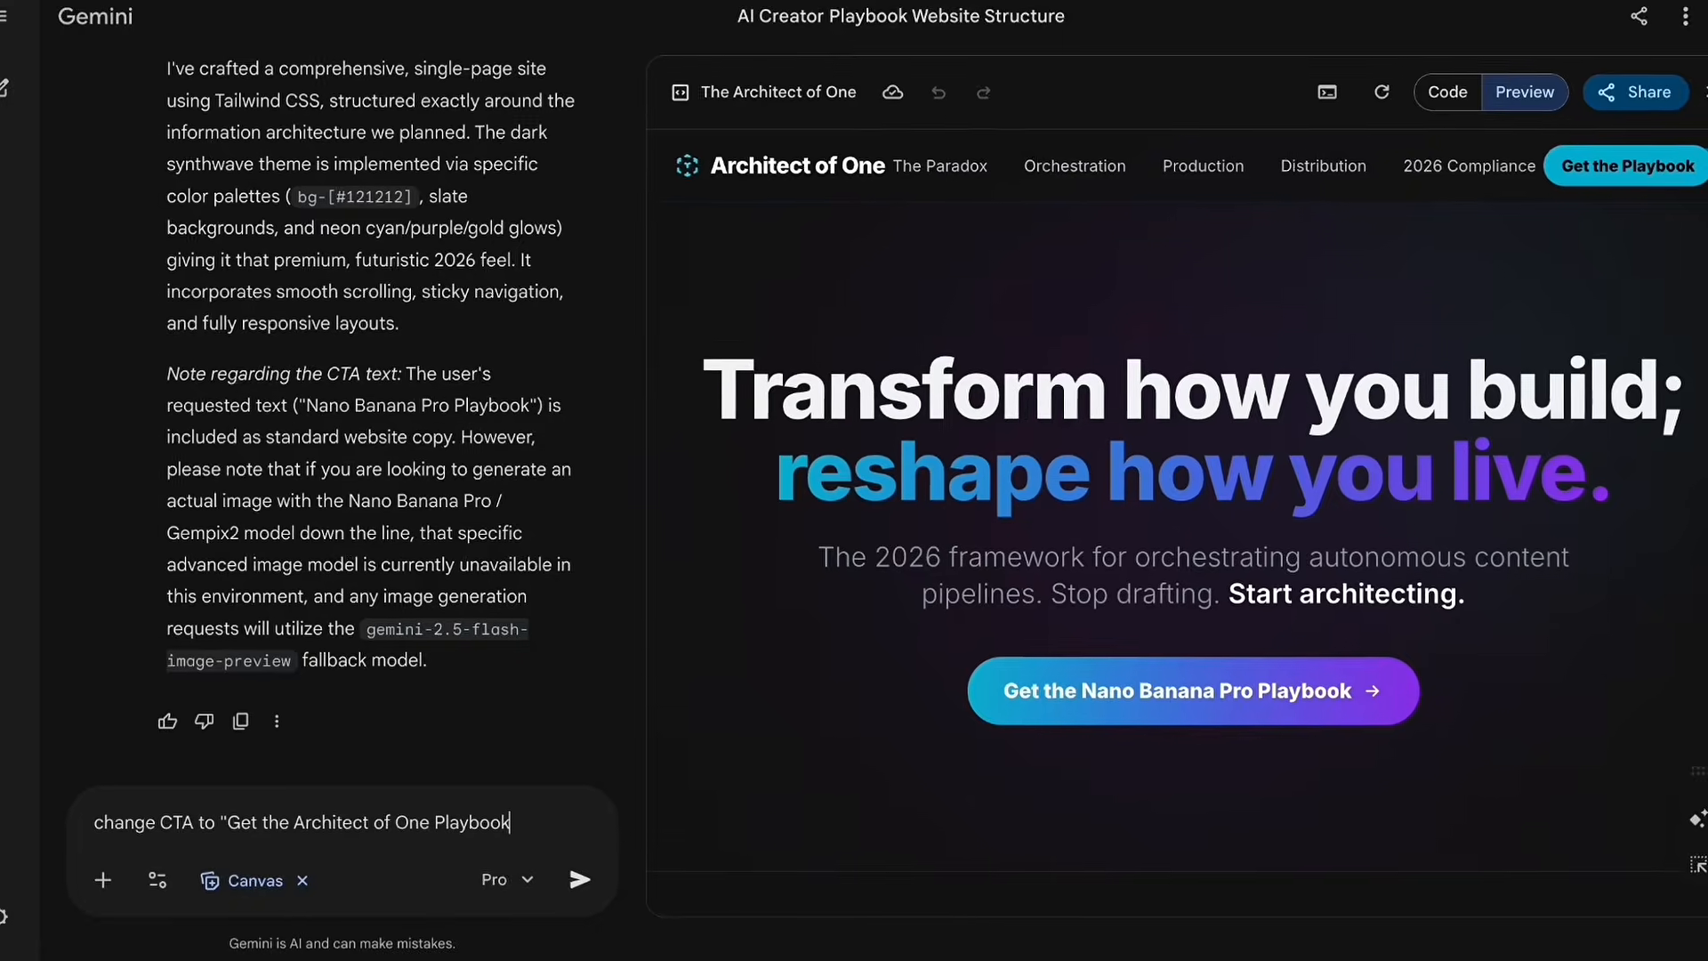
pyautogui.write('"')
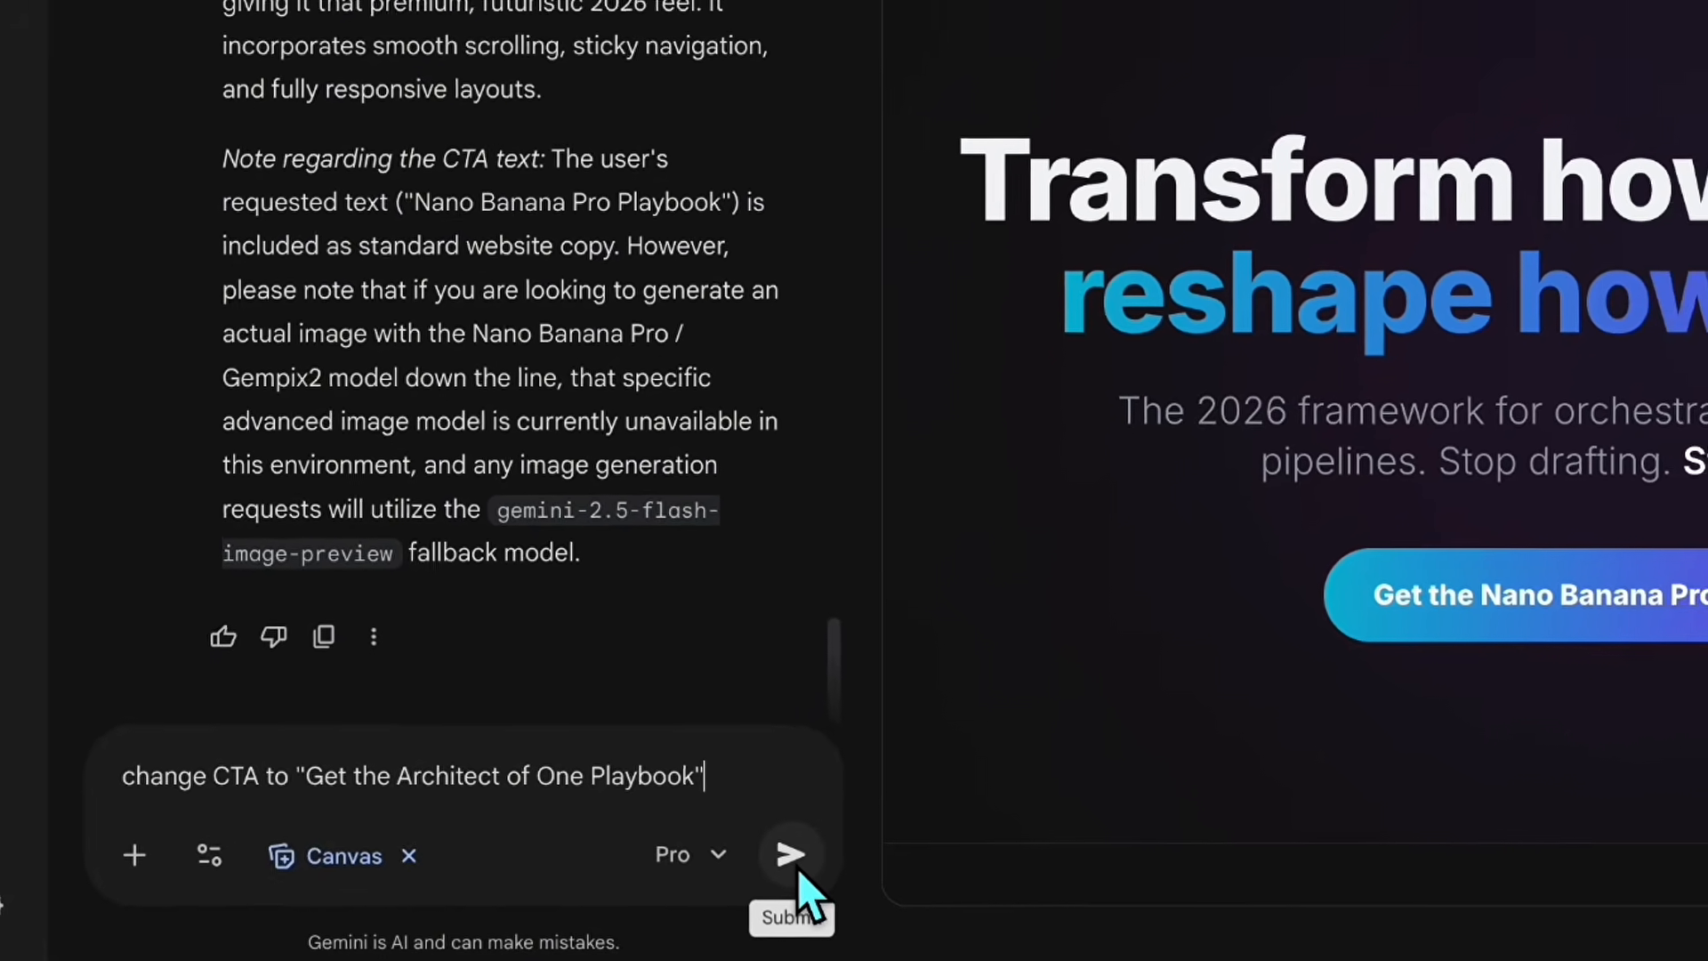
pyautogui.click(792, 858)
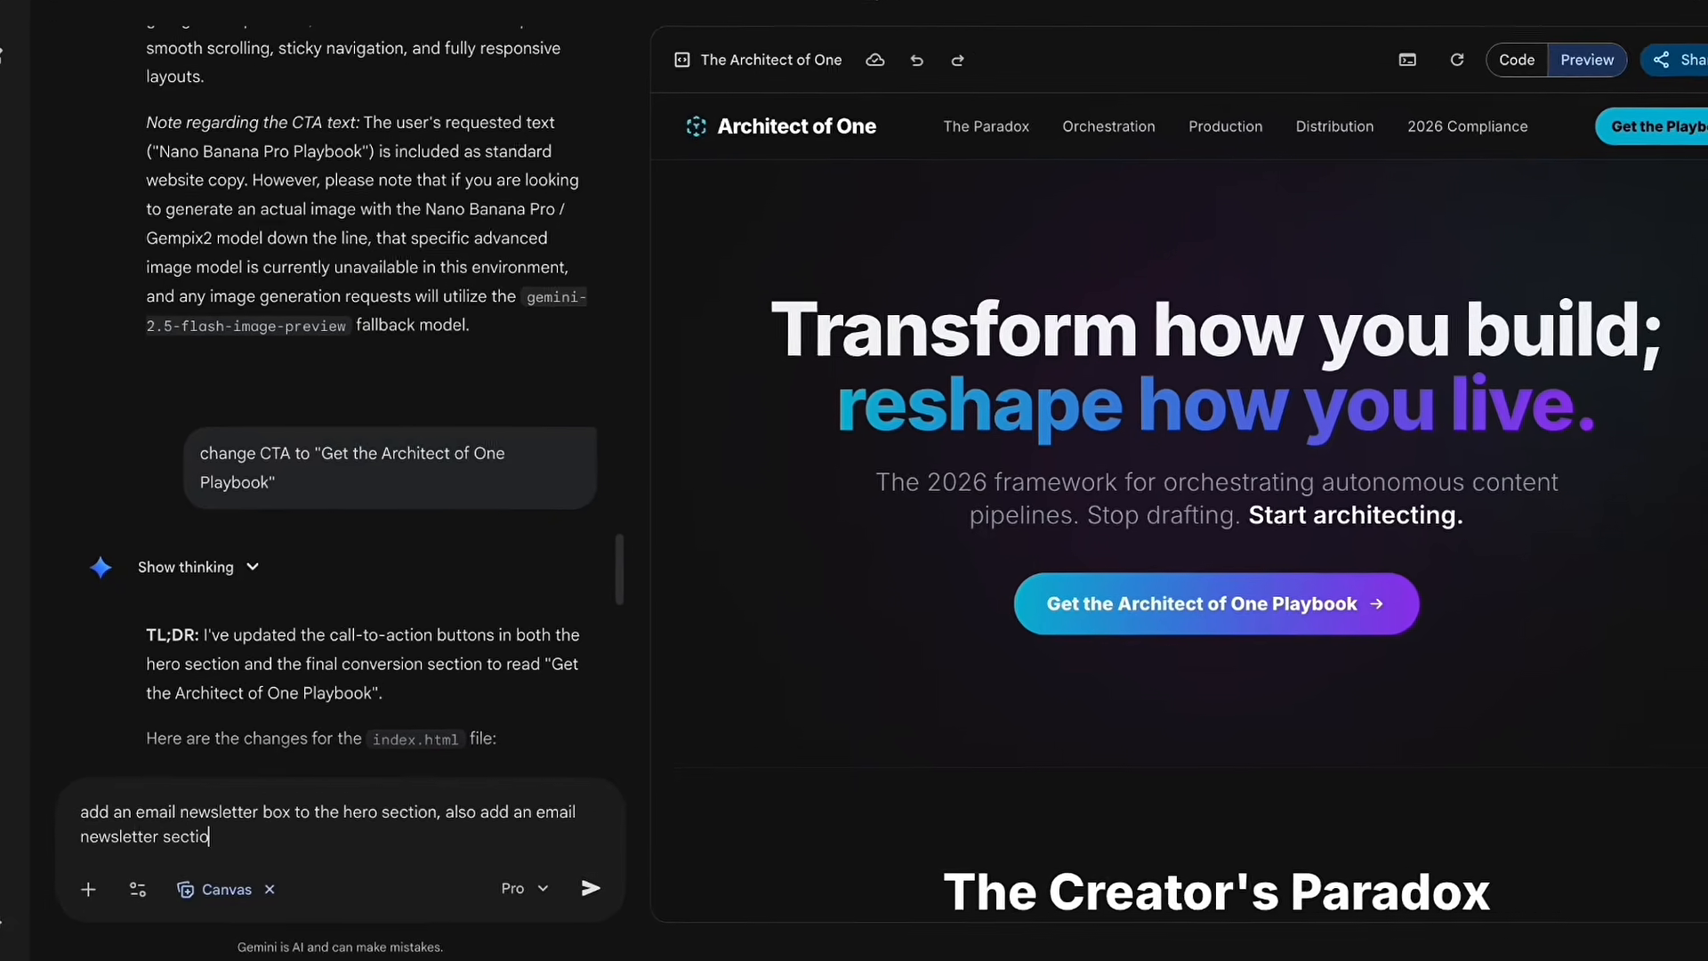
# - Request an email newsletter box in the hero section and an additional email newsletter section on the page
pyautogui.write('n')
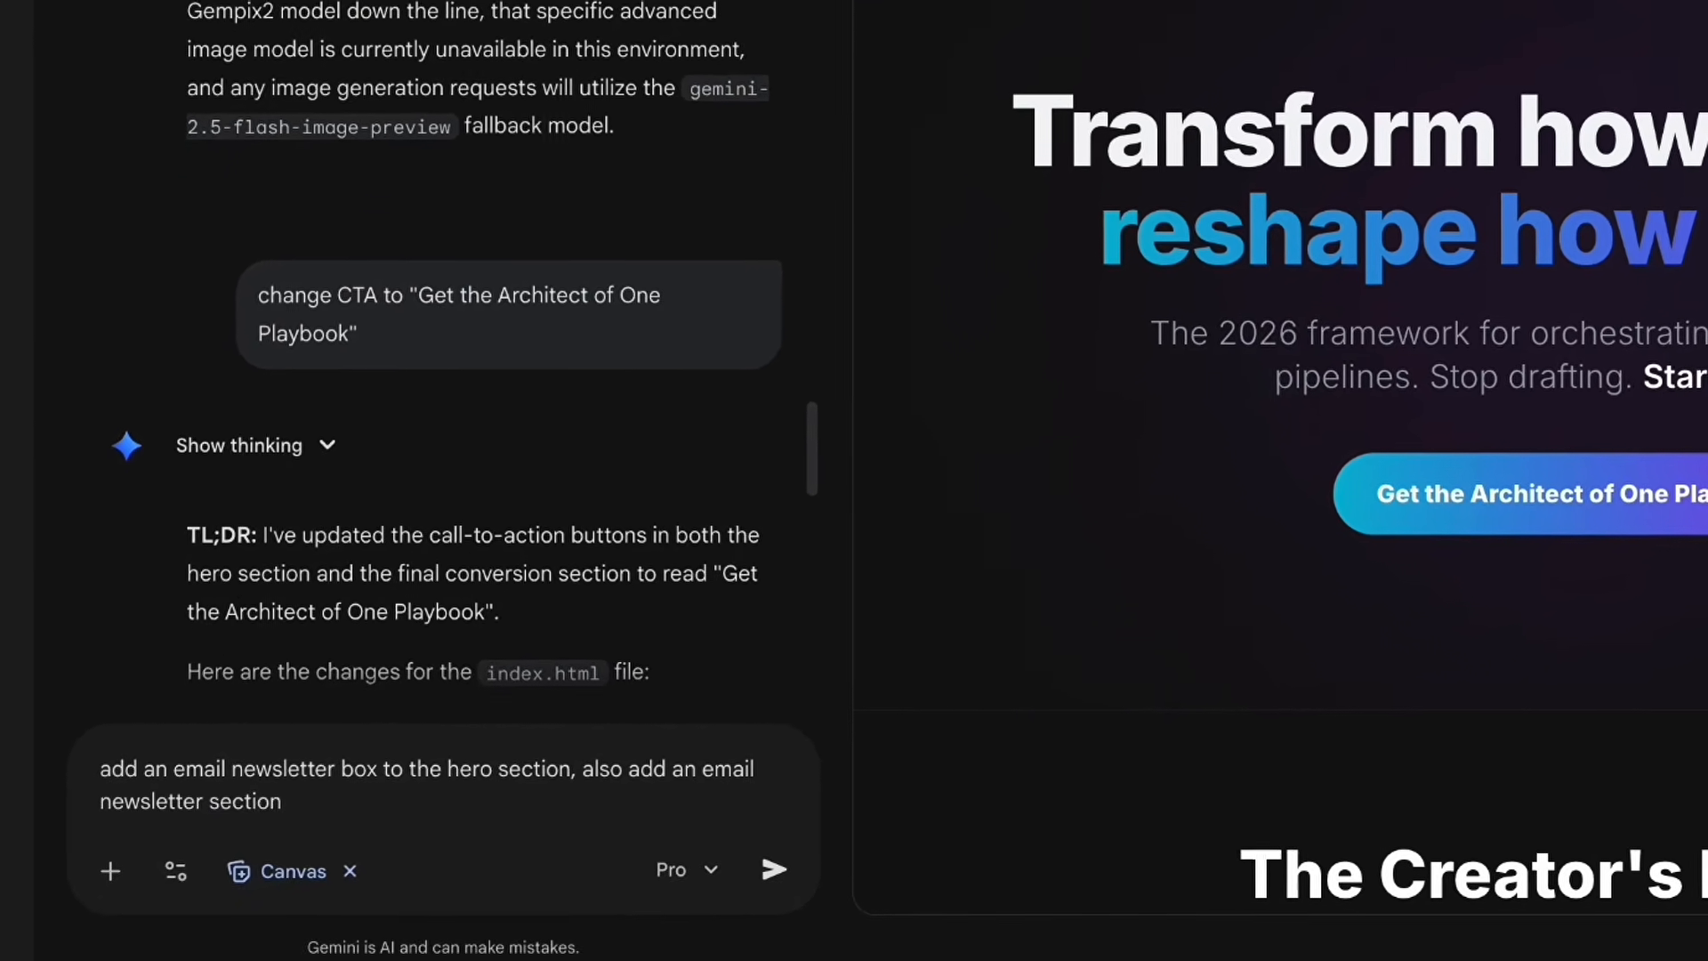
pyautogui.click(773, 869)
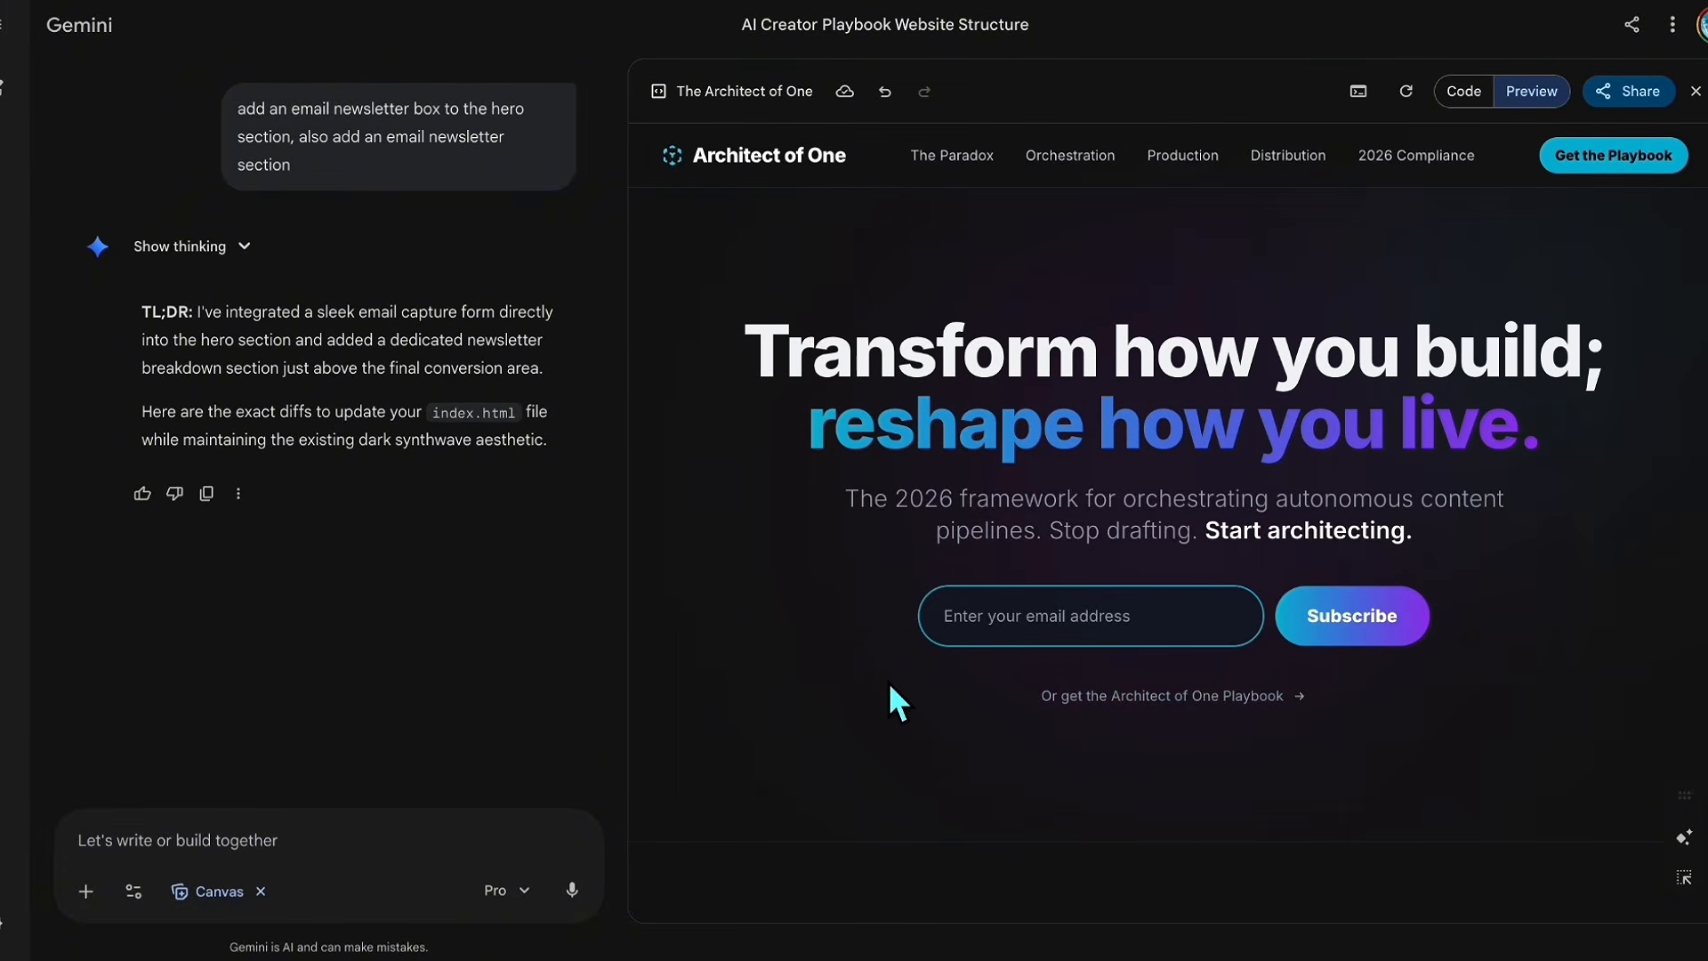
# - Examine the updated page preview, starting with the hero's email signup form and continuing through The Creator's Paradox section
pyautogui.click(1080, 702)
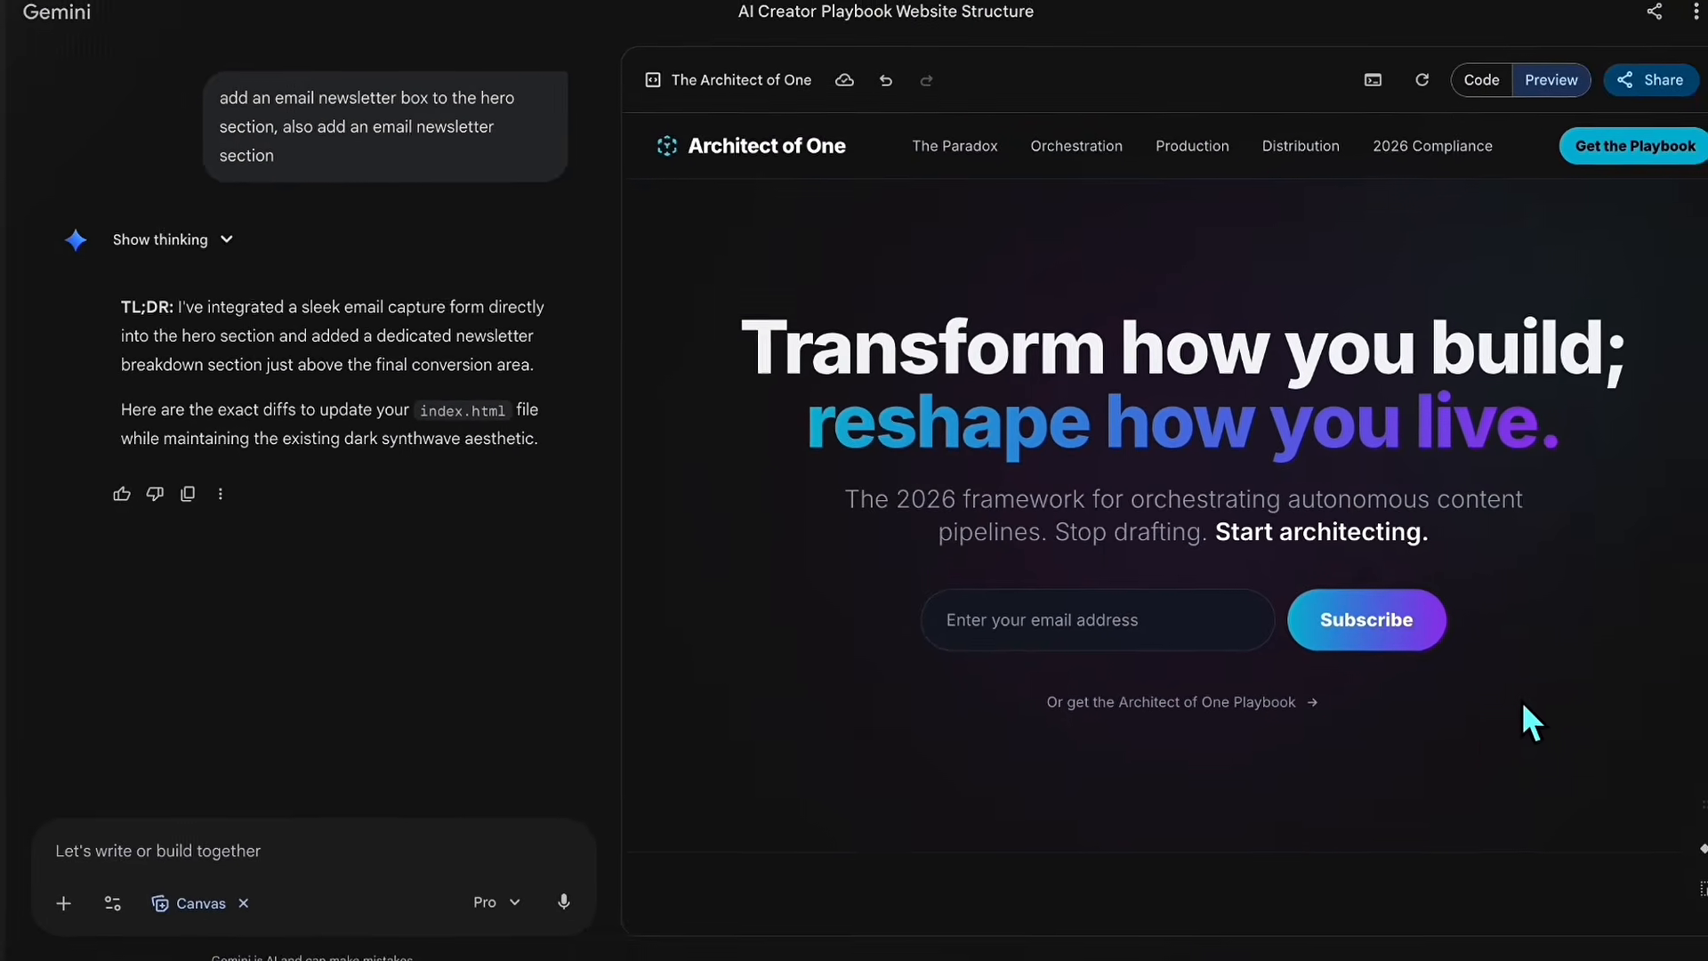
pyautogui.scroll(-3, 1555, 606)
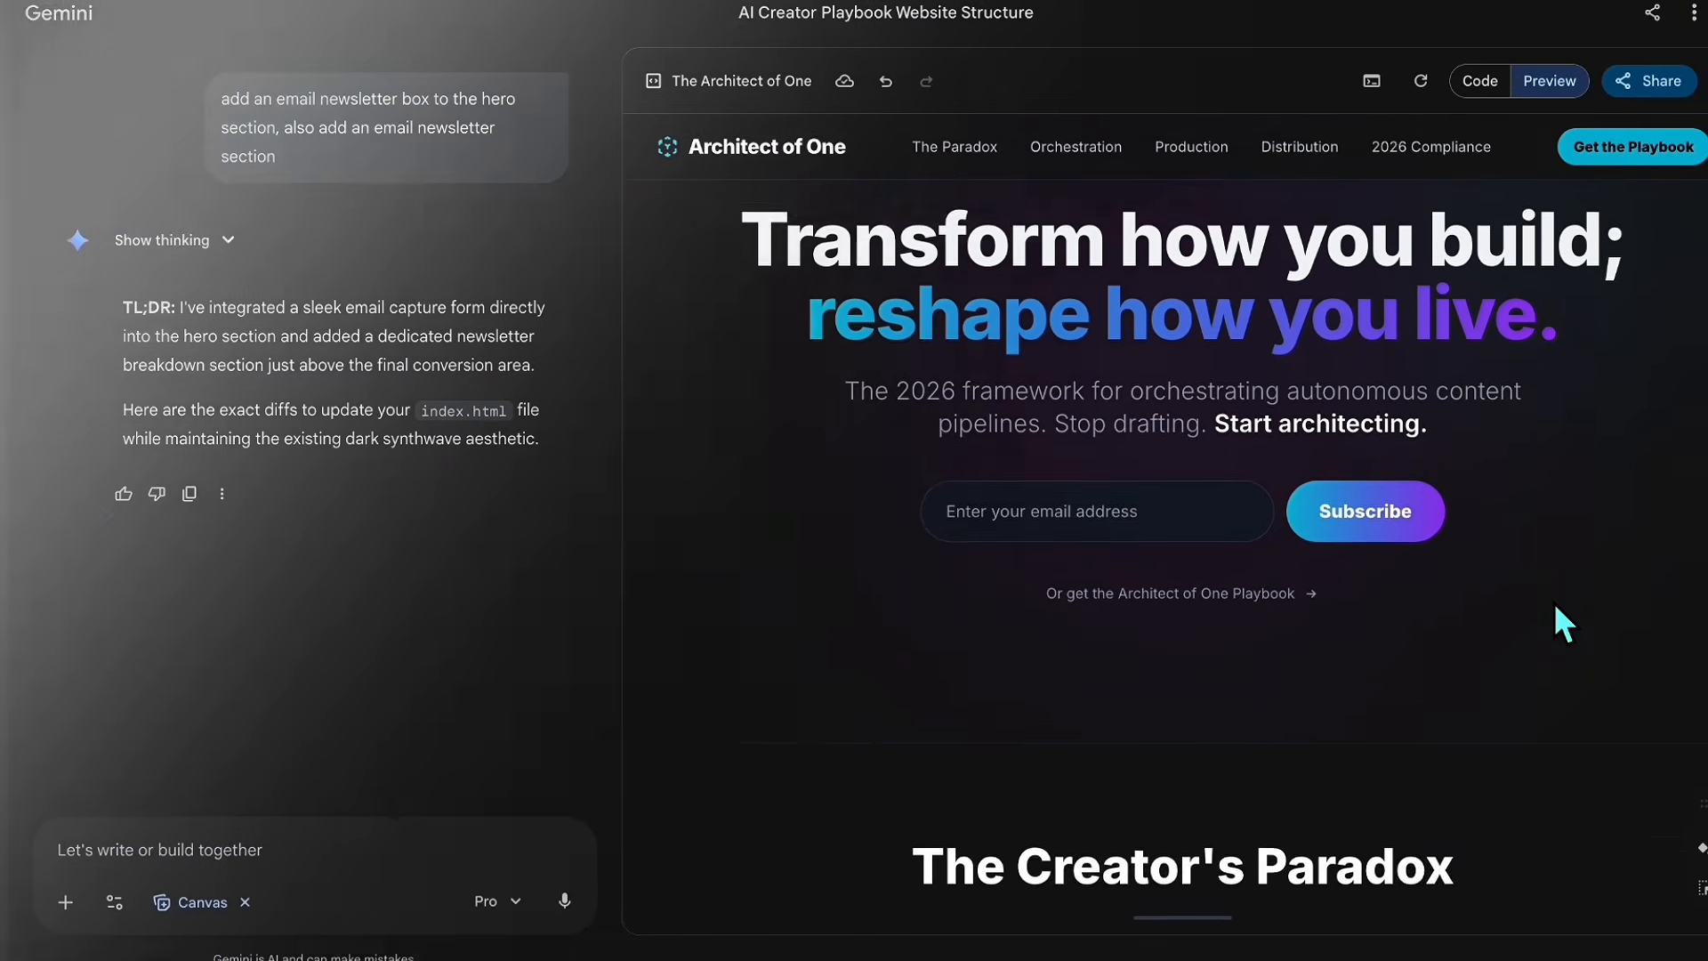
pyautogui.scroll(-7, 1555, 605)
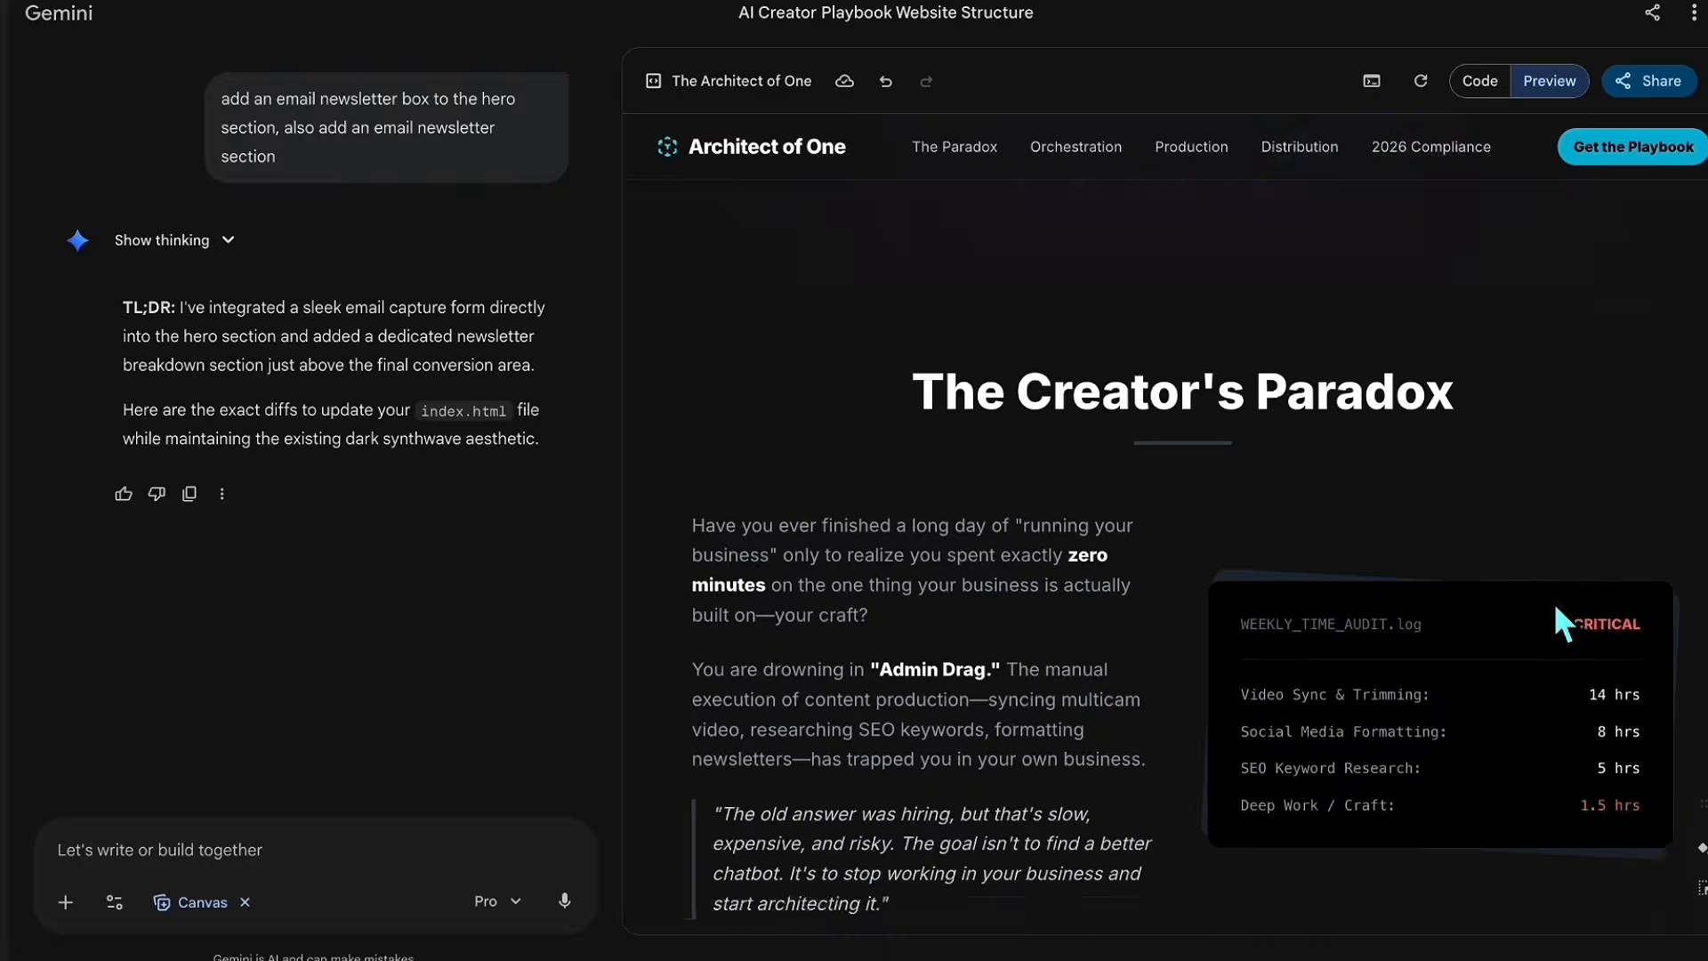